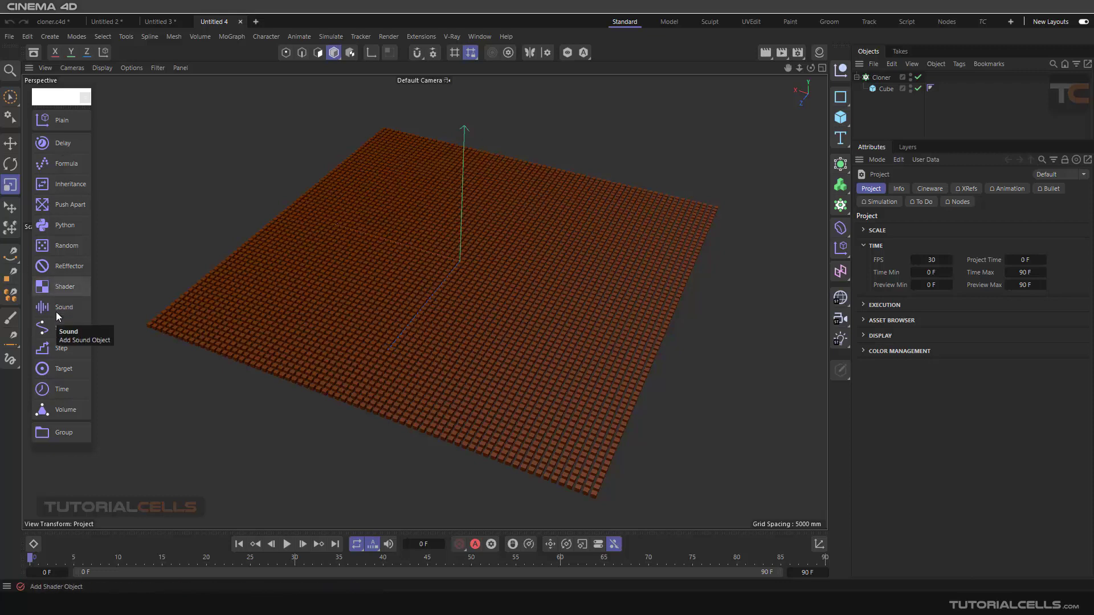
Step: Add a Shader effector to the Cloner and check that it is listed among the Cloner's effectors
click(871, 80)
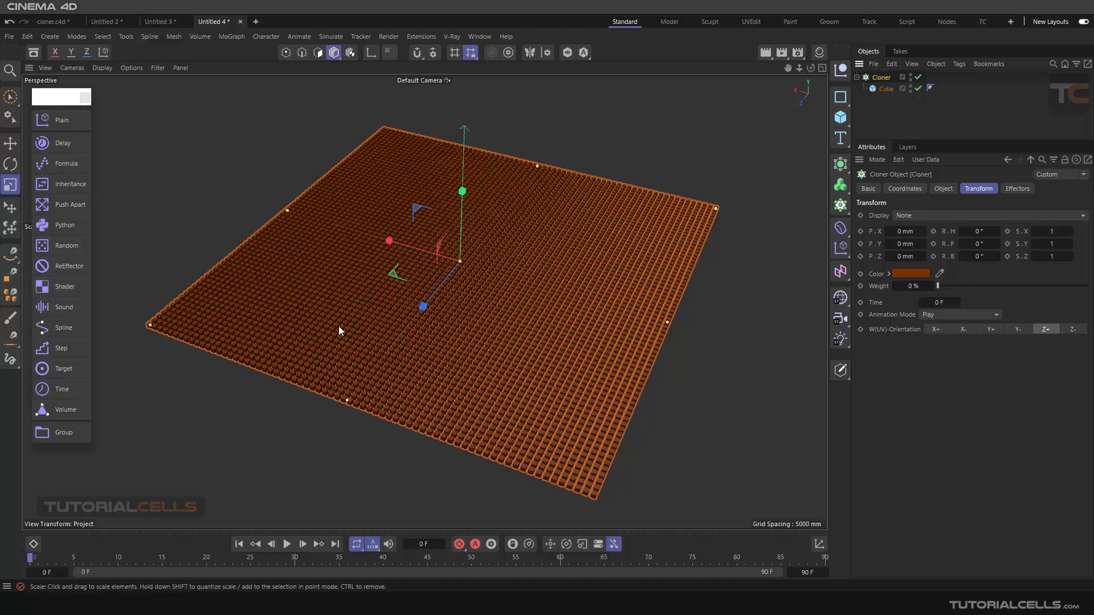
click(54, 288)
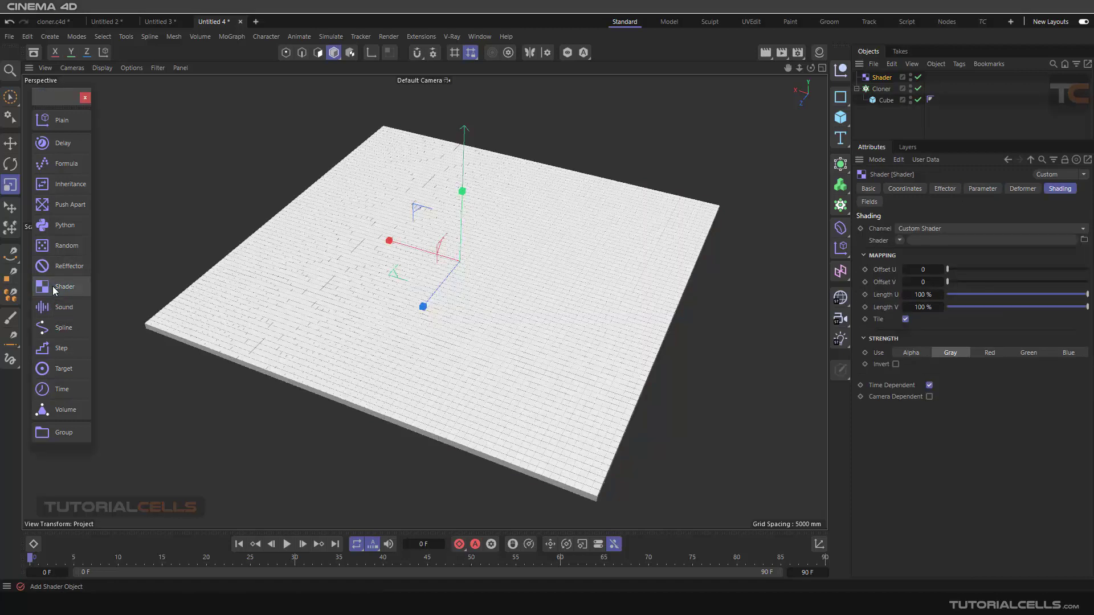
click(881, 88)
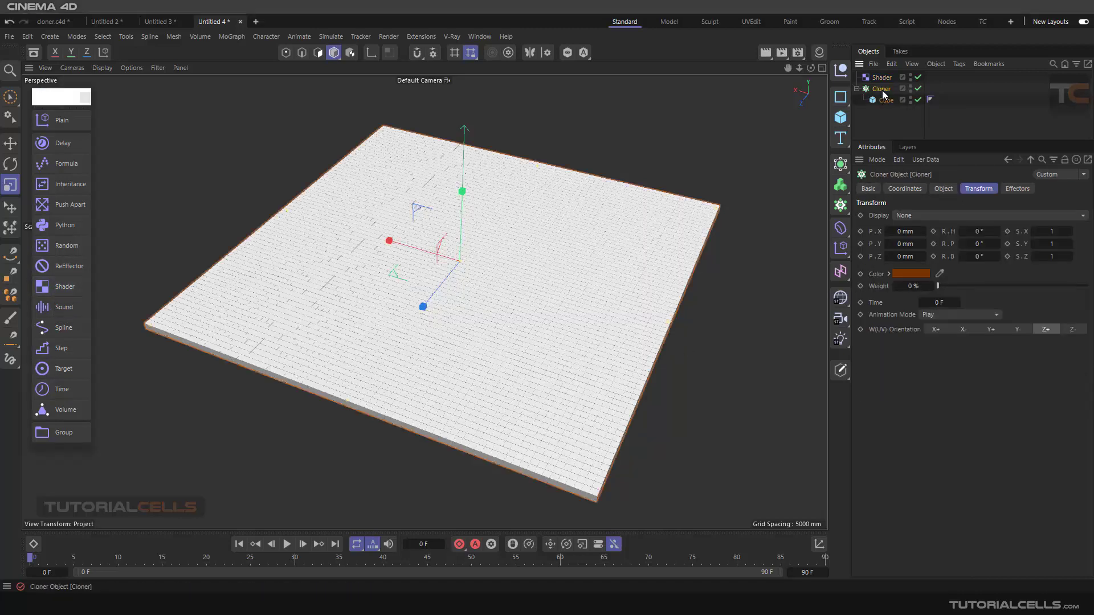
click(1026, 189)
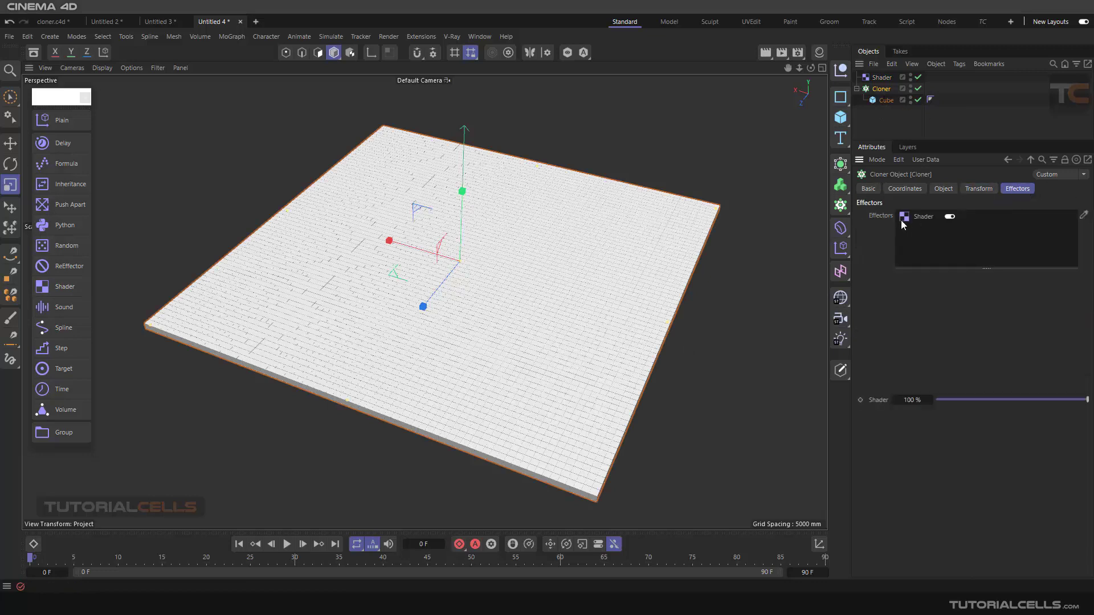
Step: Review the Shader effector's effector, parameter, deformer and shading settings, including the strength options
click(883, 78)
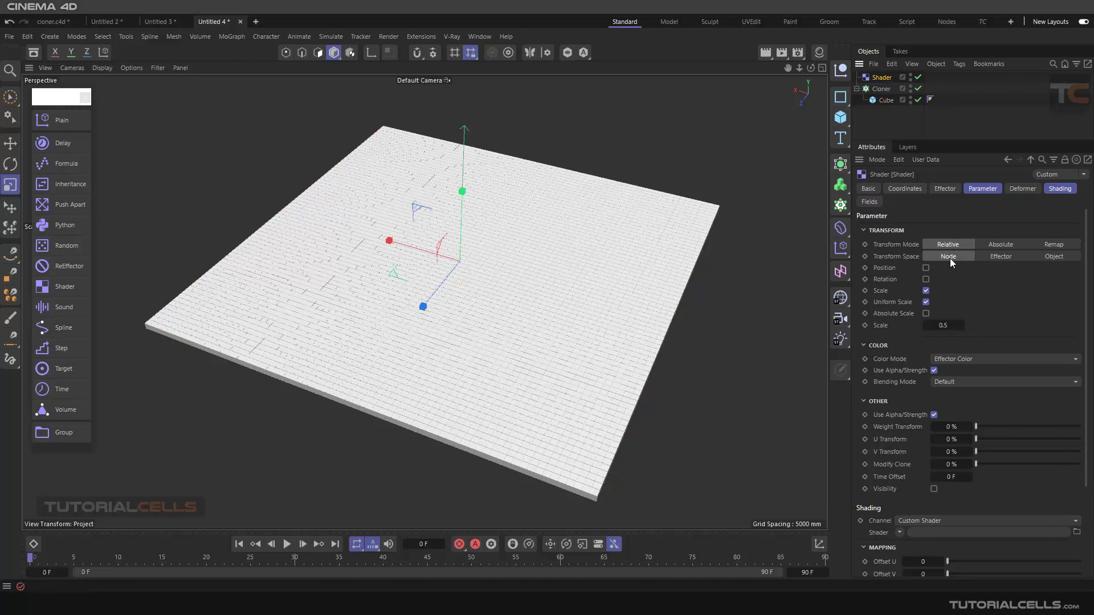
click(940, 190)
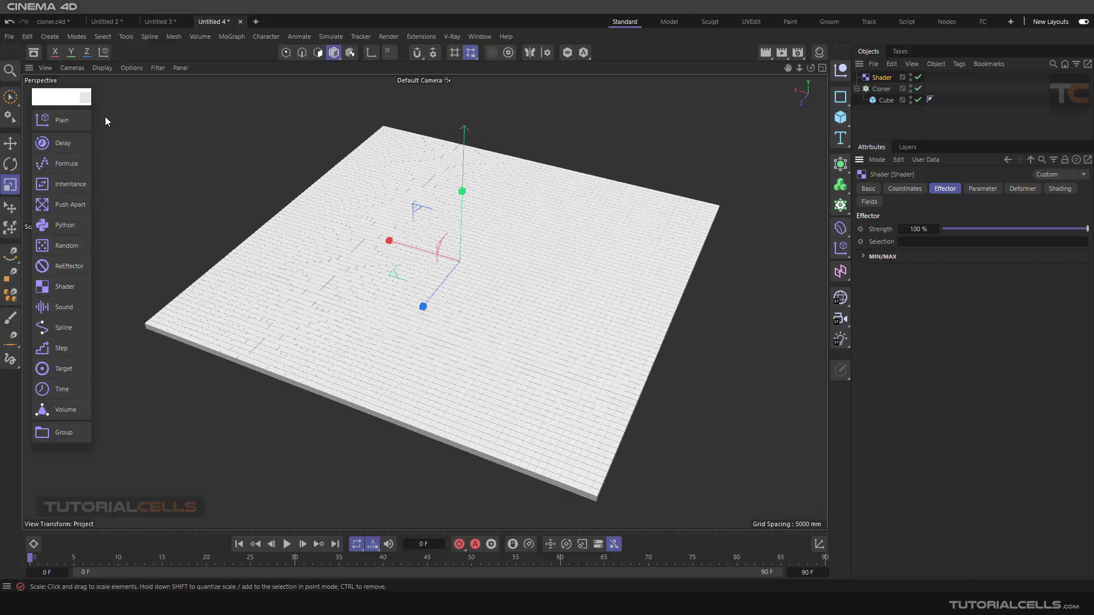
click(996, 189)
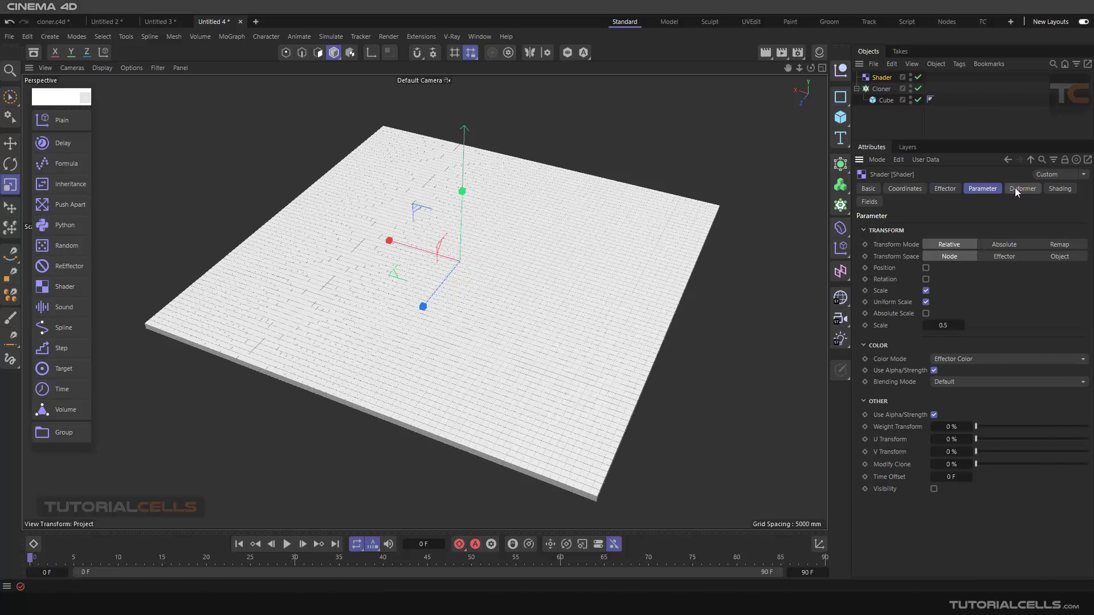
click(1020, 188)
click(1051, 188)
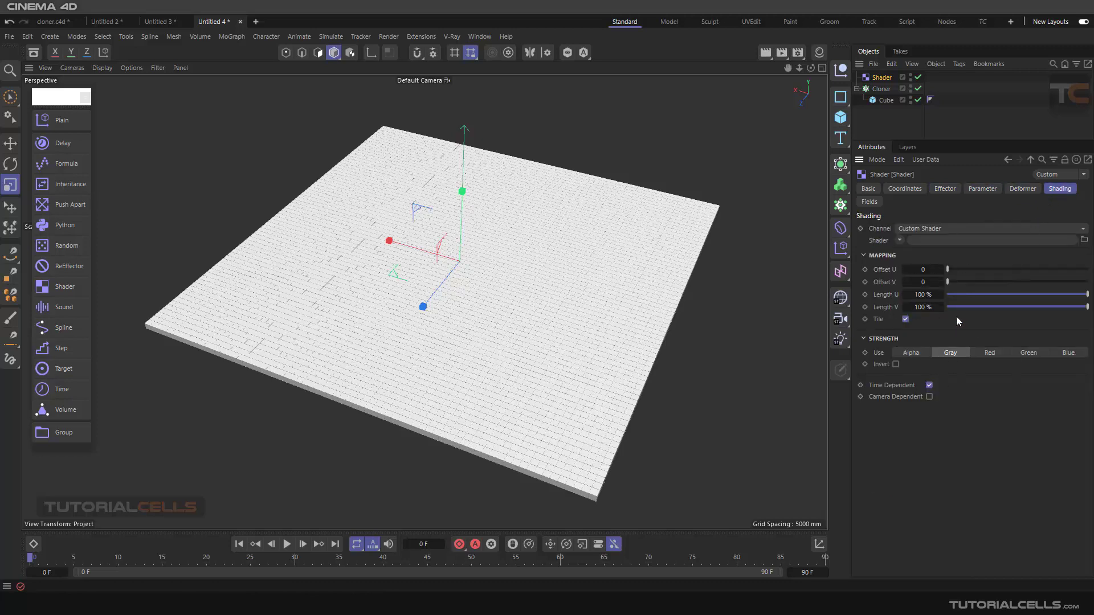
click(864, 339)
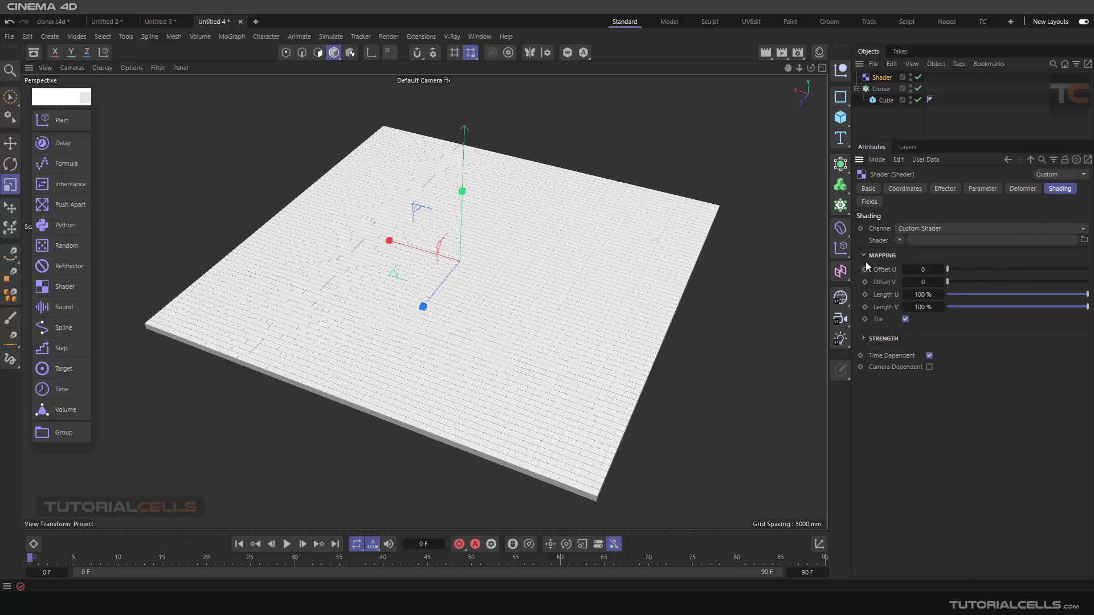
click(863, 339)
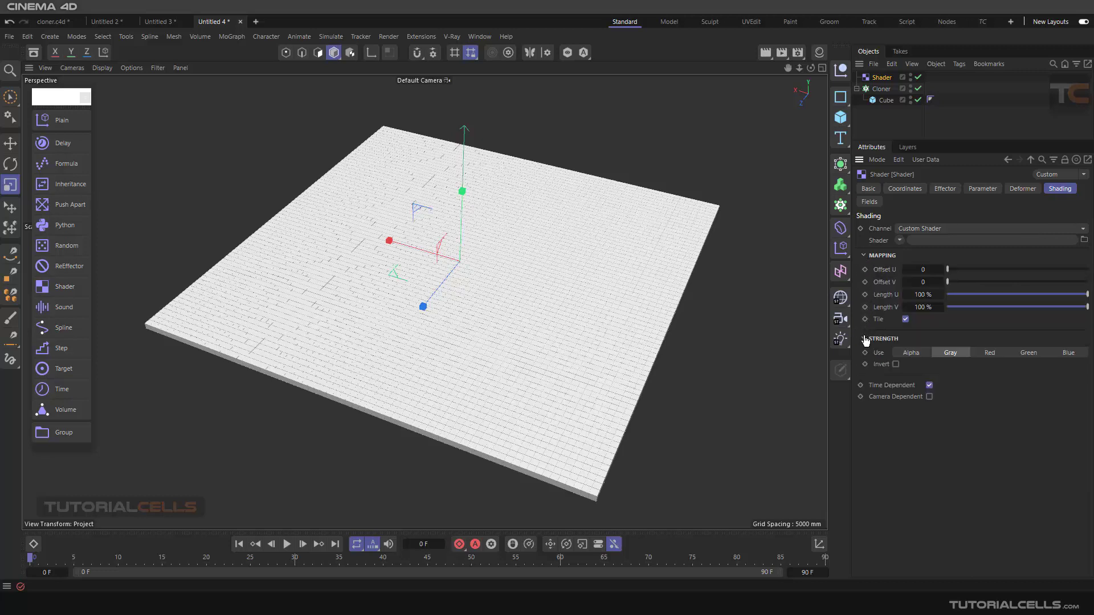
Step: Turn off the Shader effector's scale transform, enable position and set P.Y to 500 mm
click(970, 190)
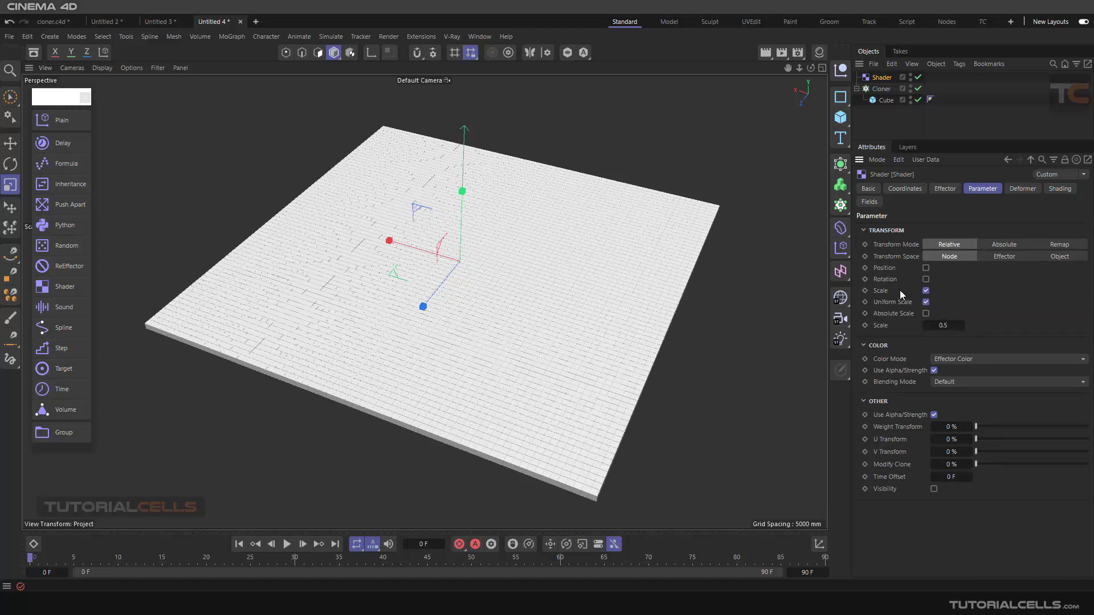
click(925, 291)
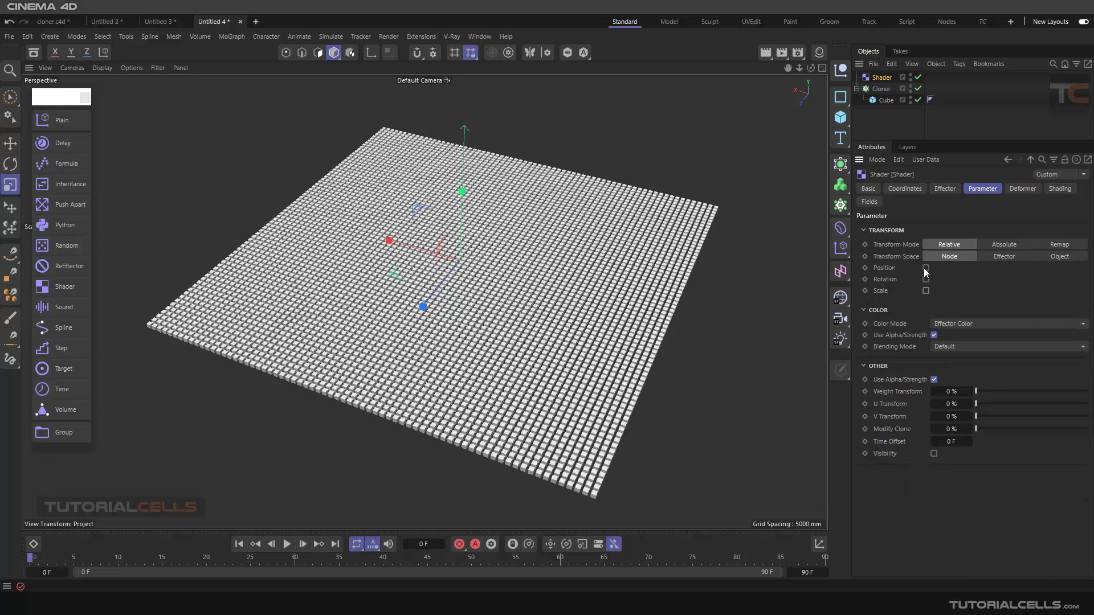
click(926, 268)
double_click(940, 292)
text(500)
key(Return)
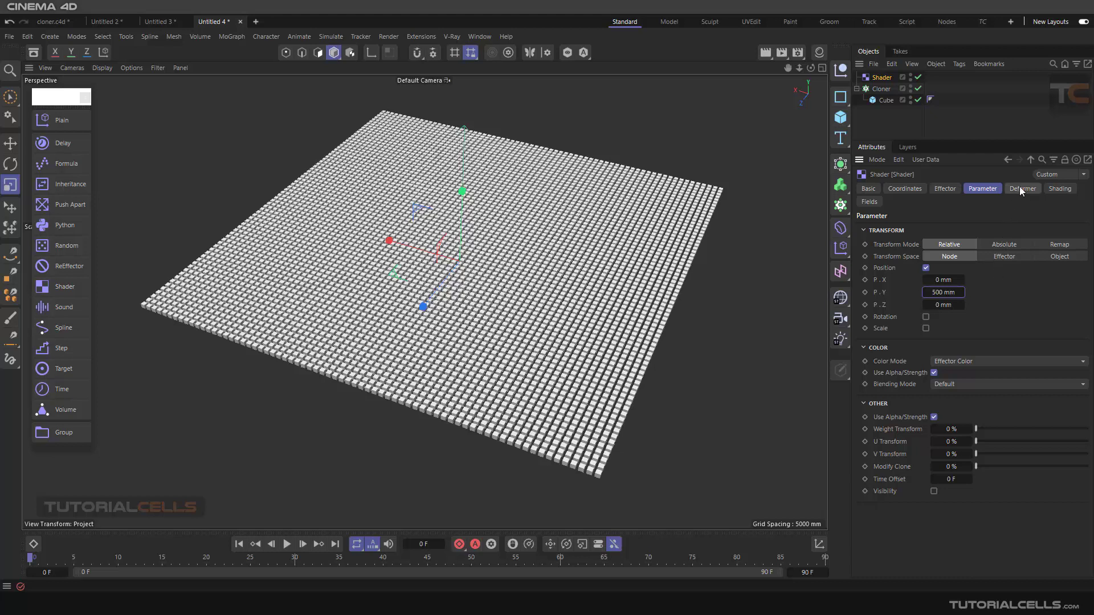
Step: Examine the Shader effector's shading channel options and compare them with the channels of material Mat.1
click(1053, 190)
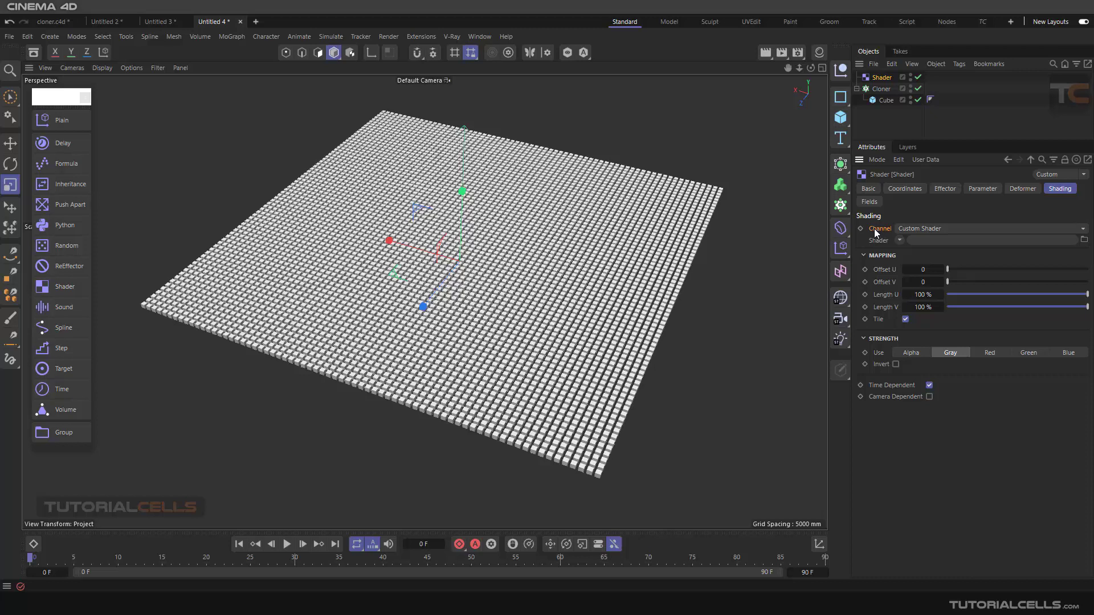
click(907, 229)
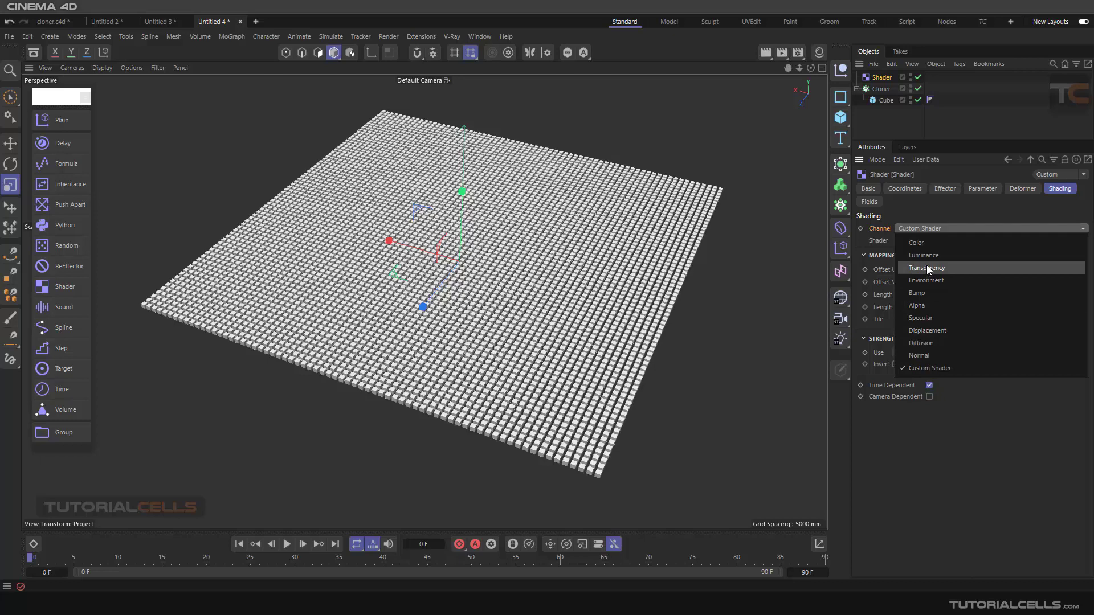
click(819, 52)
click(819, 52)
double_click(674, 107)
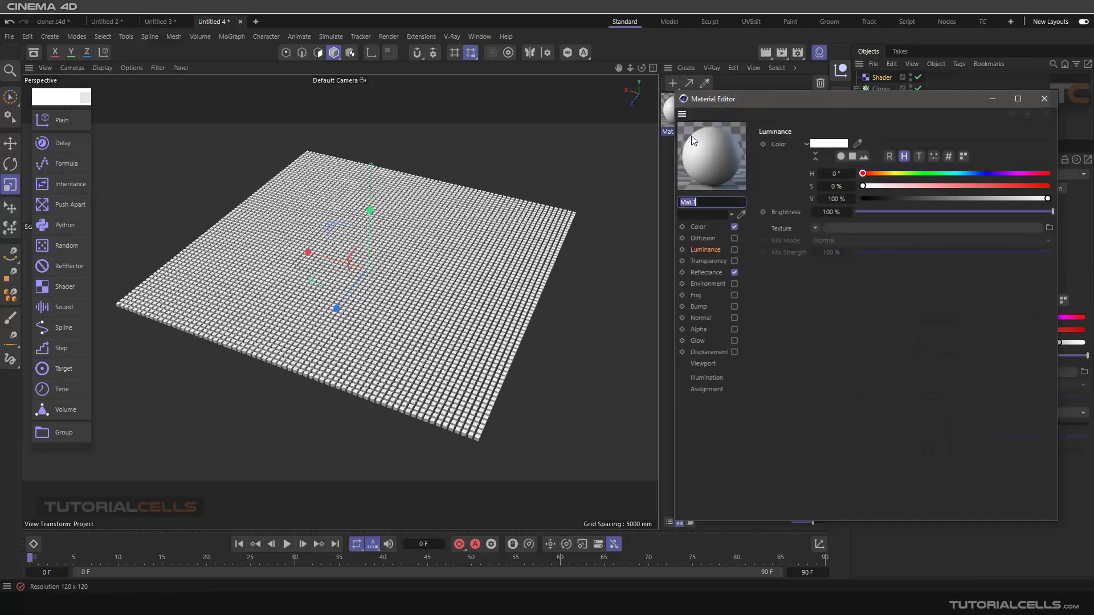
click(700, 227)
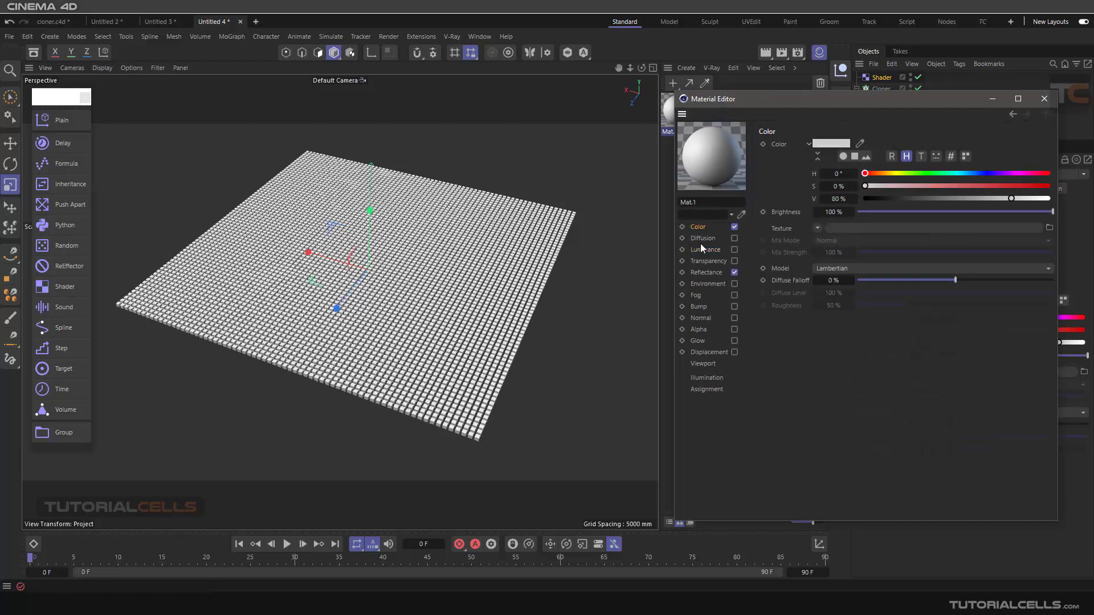
click(703, 237)
click(703, 251)
click(703, 260)
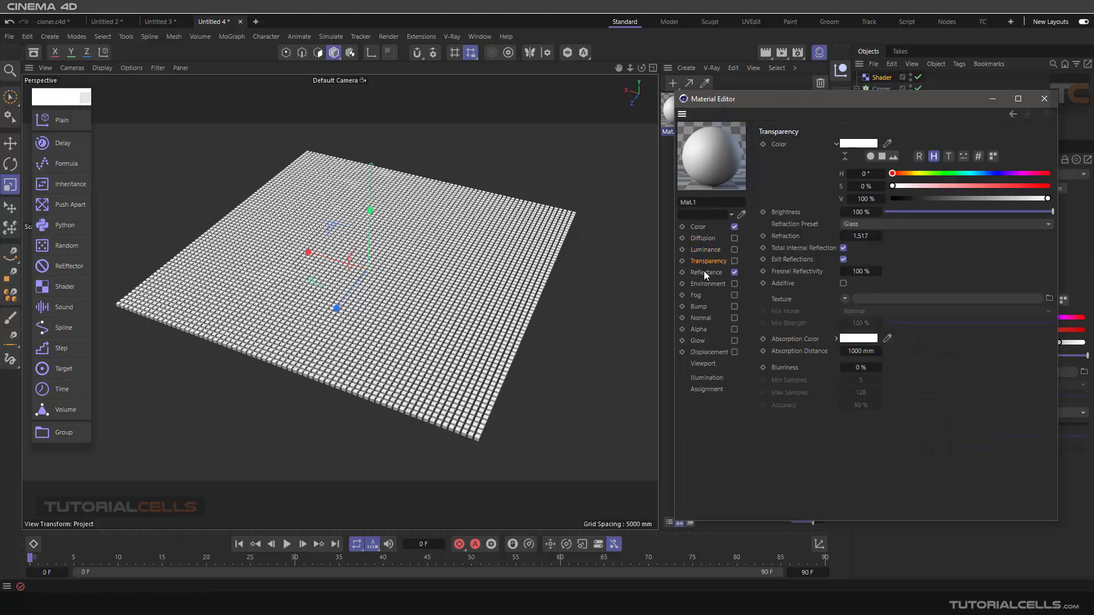
click(1043, 99)
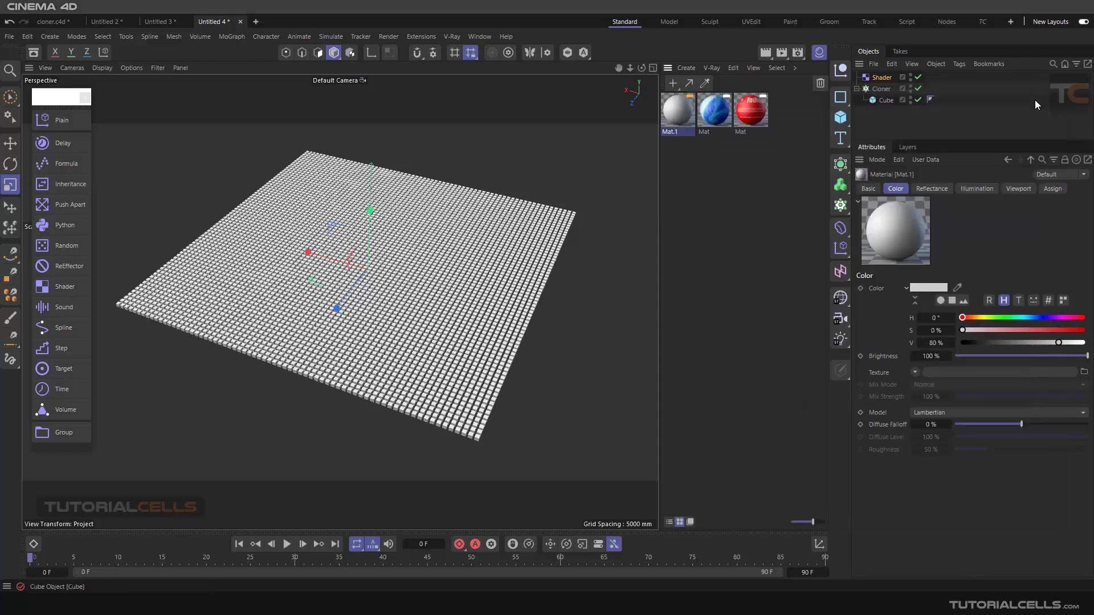
click(879, 79)
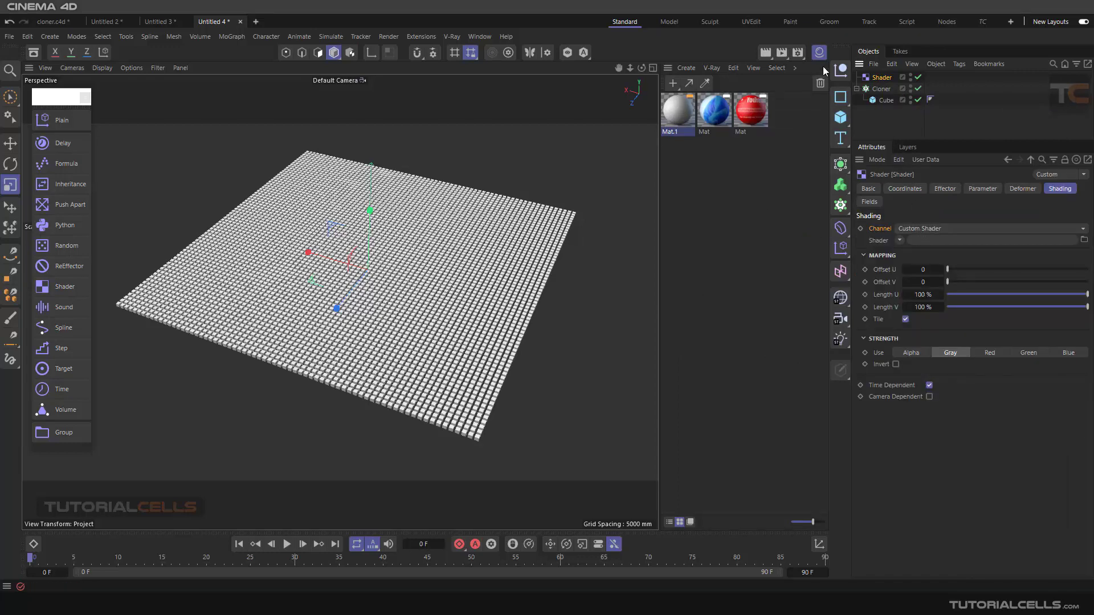
click(820, 52)
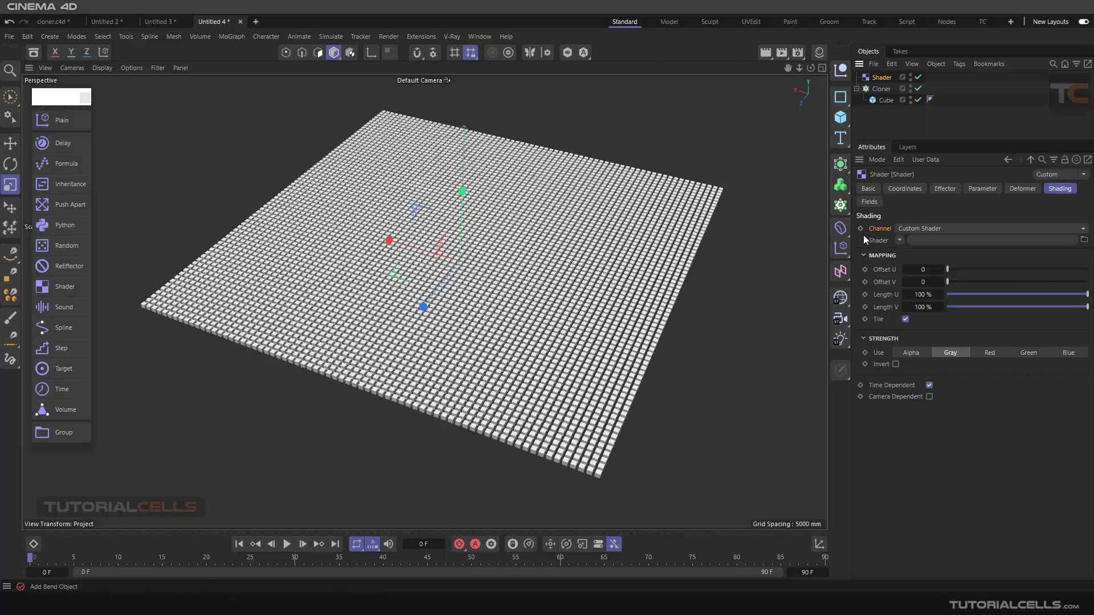
Step: Compare the shader types available to the Shader effector with the texture types in Mat.1's Color channel
click(899, 240)
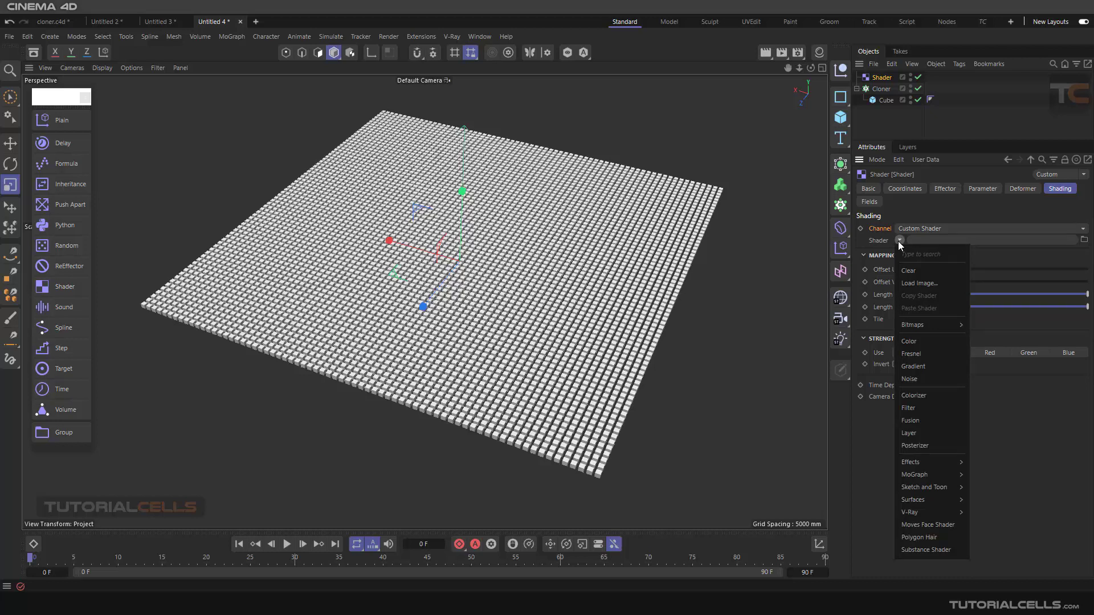
click(823, 53)
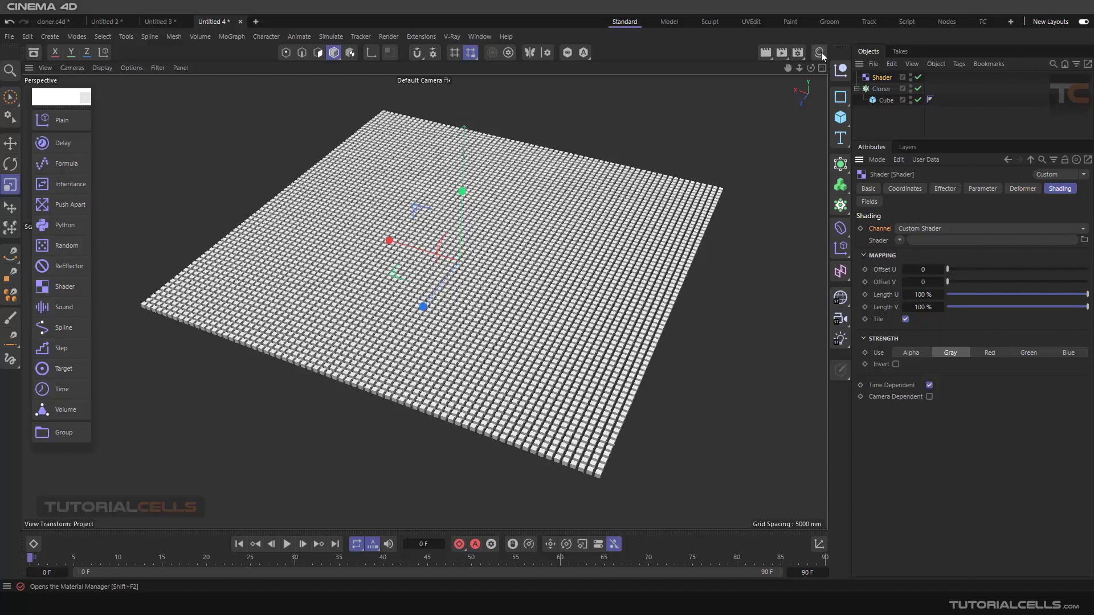
click(820, 53)
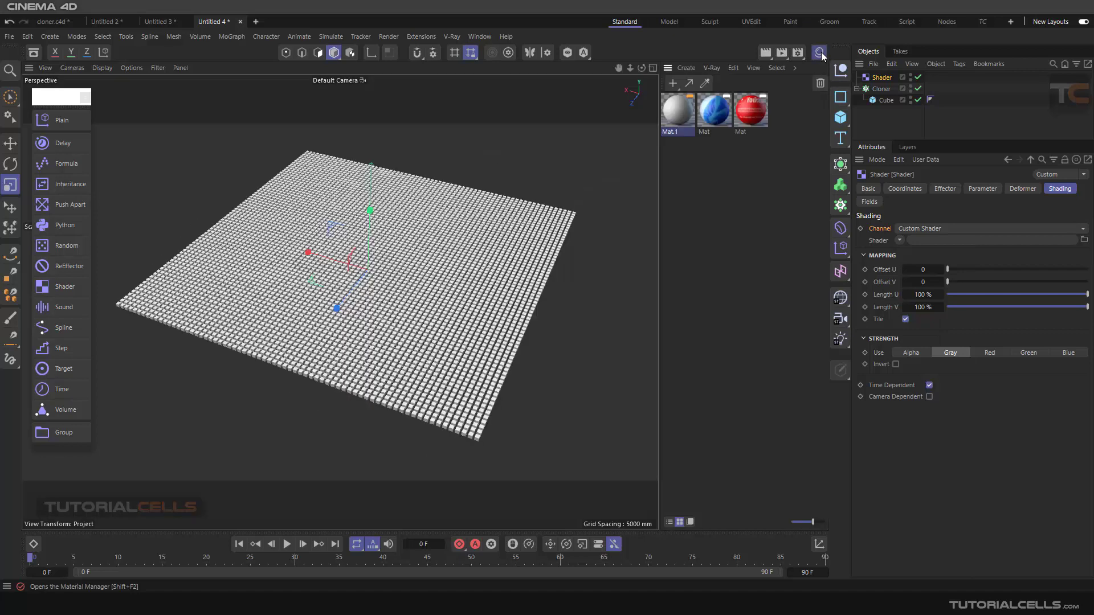
click(673, 110)
double_click(672, 109)
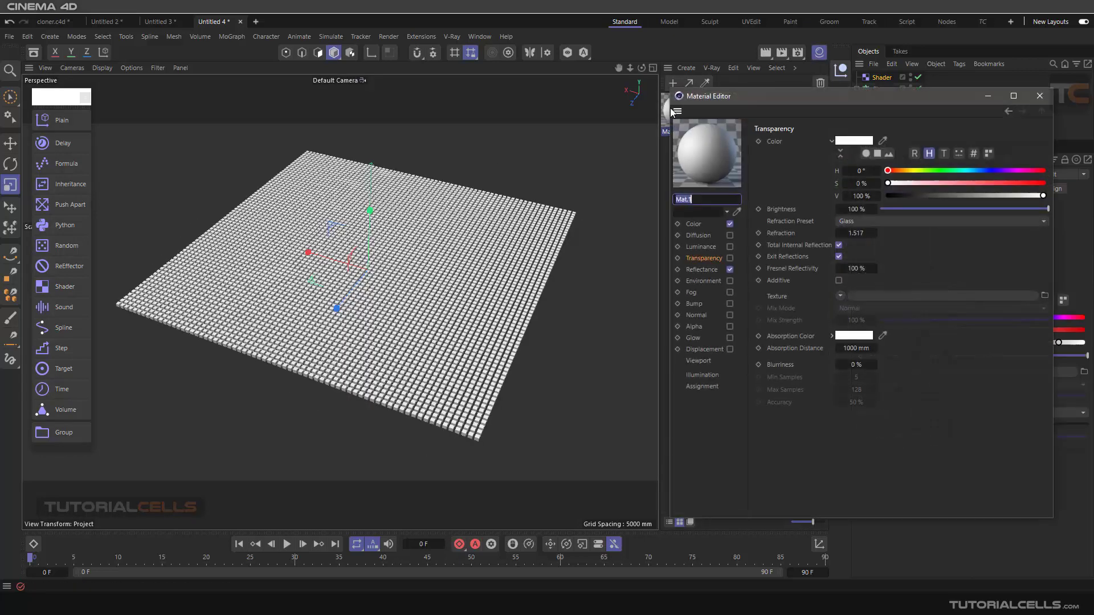
click(660, 249)
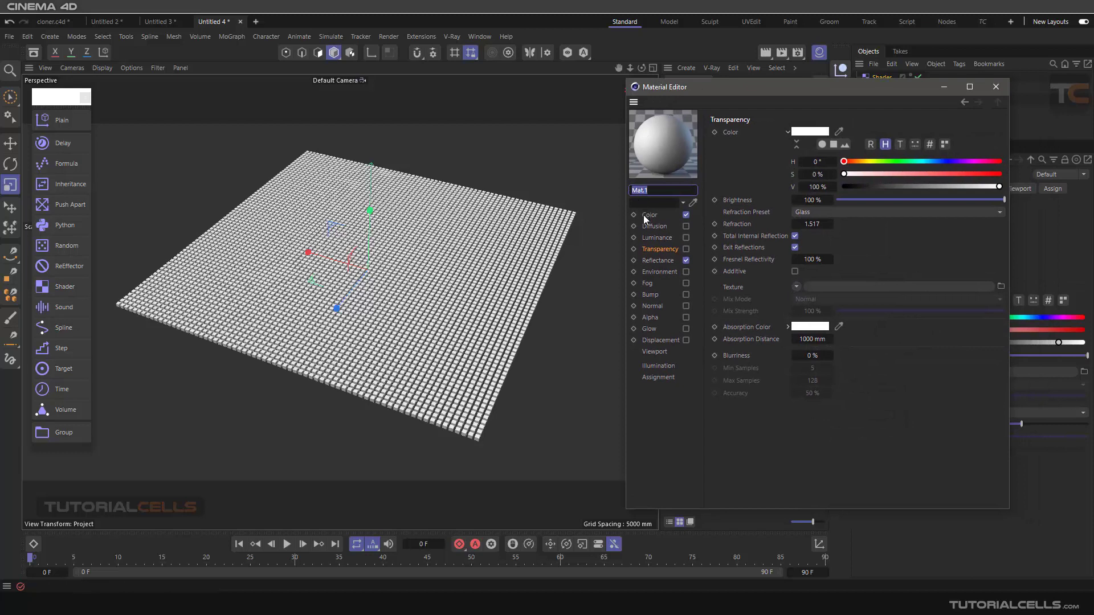
click(647, 215)
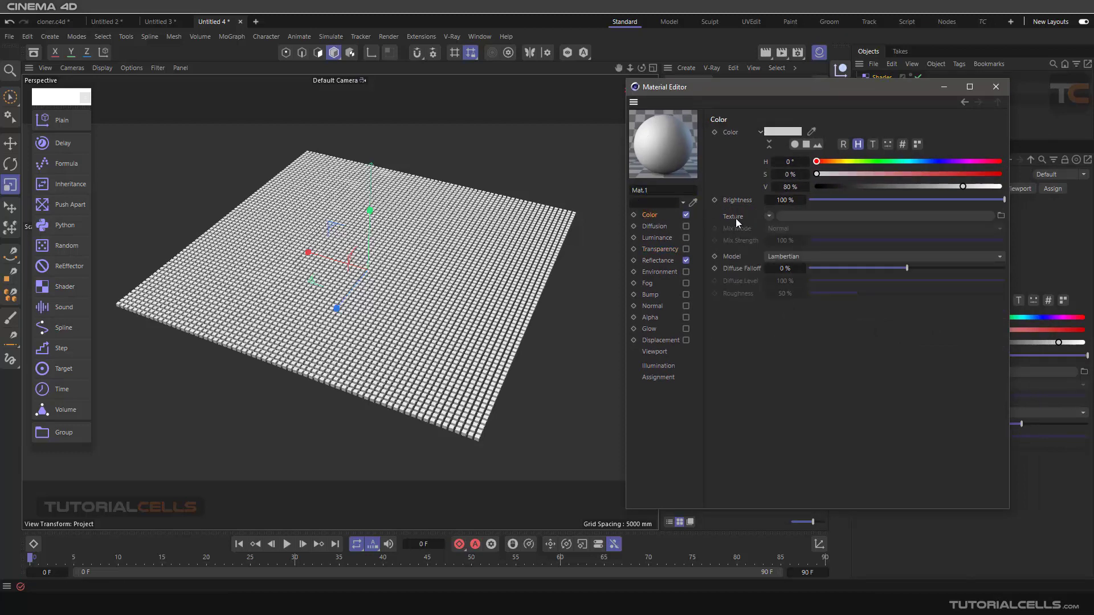
click(769, 216)
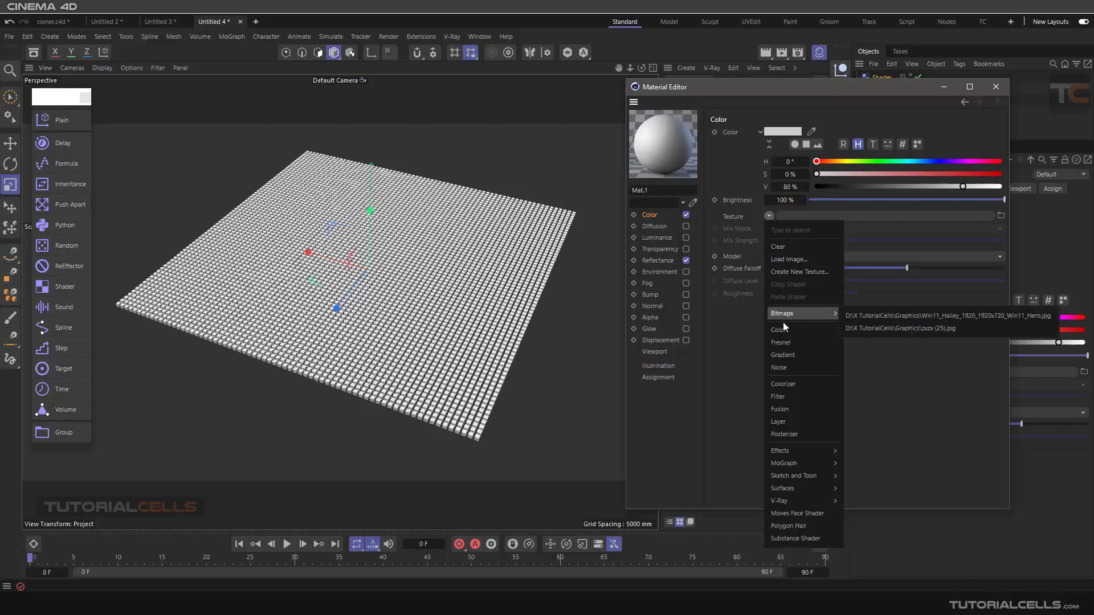
click(916, 416)
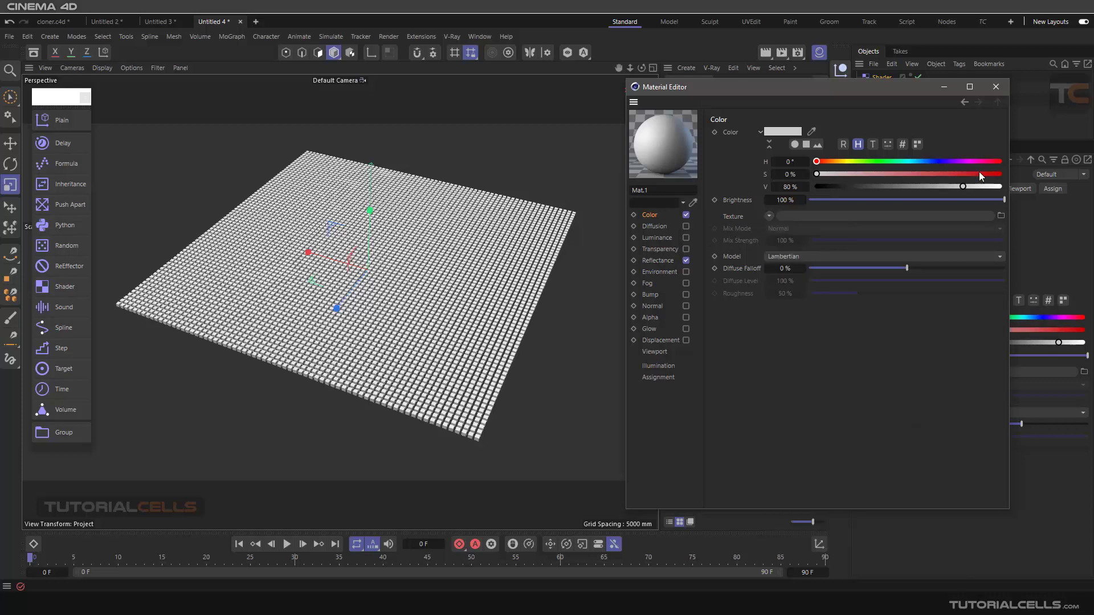
click(999, 87)
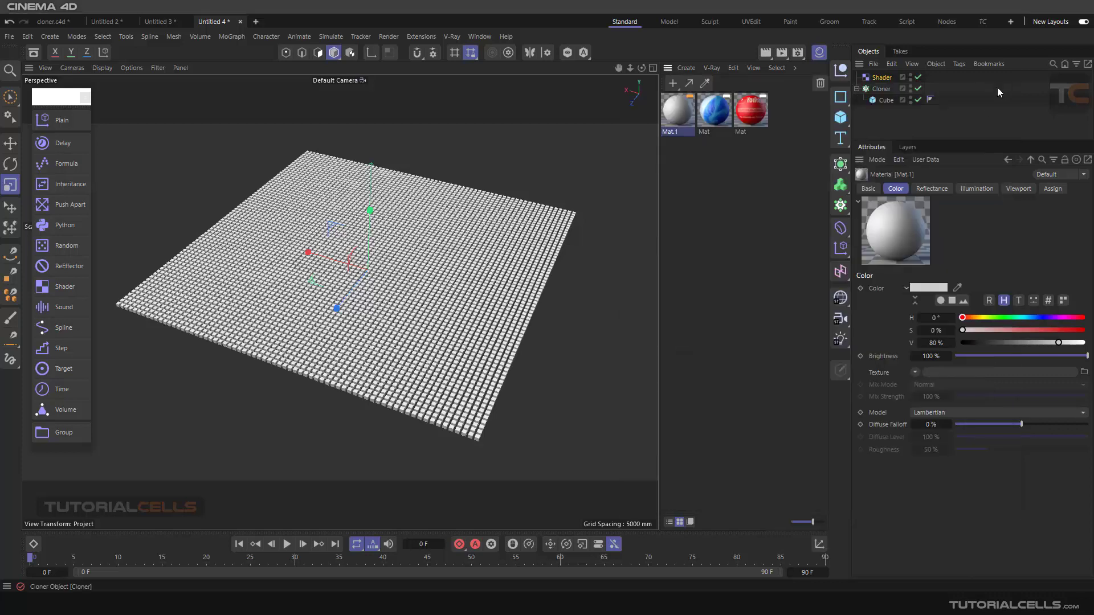
Step: Assign a Noise shader as the Shader effector's custom shader and inspect the displaced clones up close
click(880, 78)
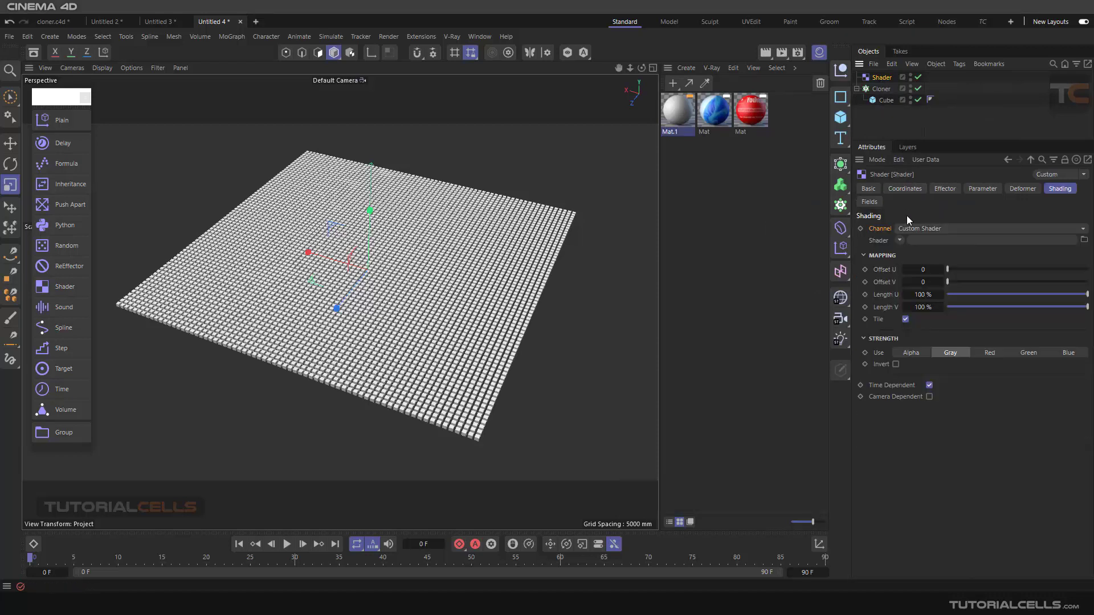
click(900, 239)
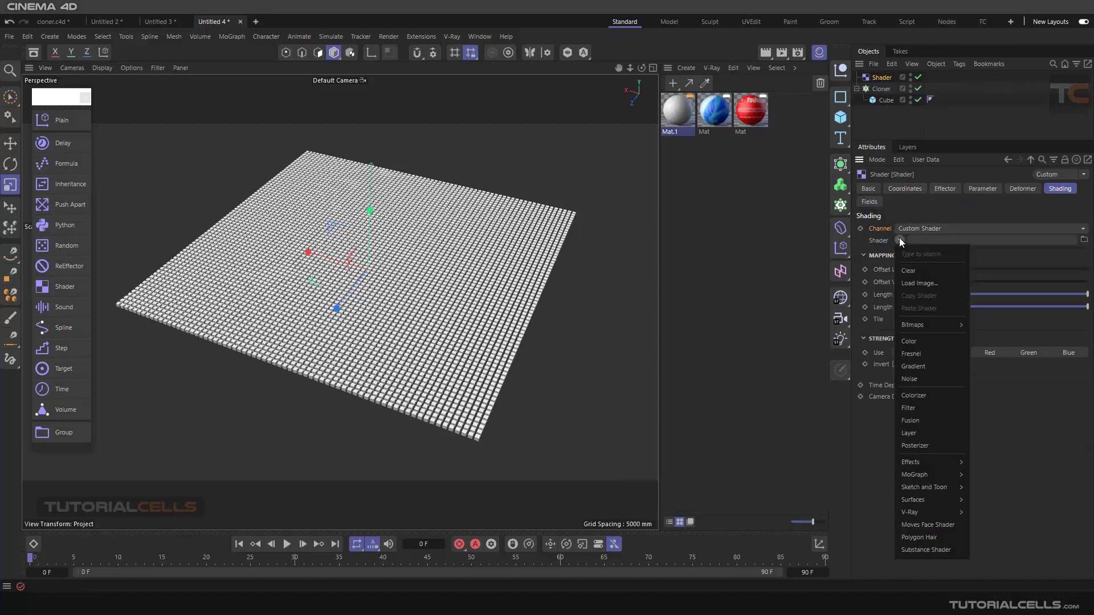
click(922, 377)
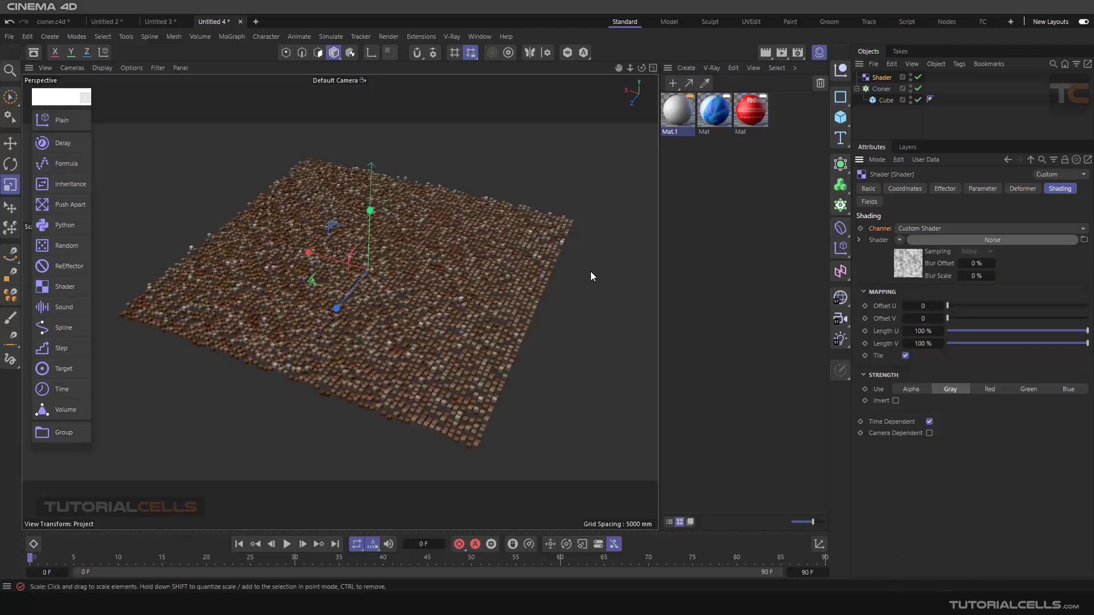
scroll(464, 269, up, 2)
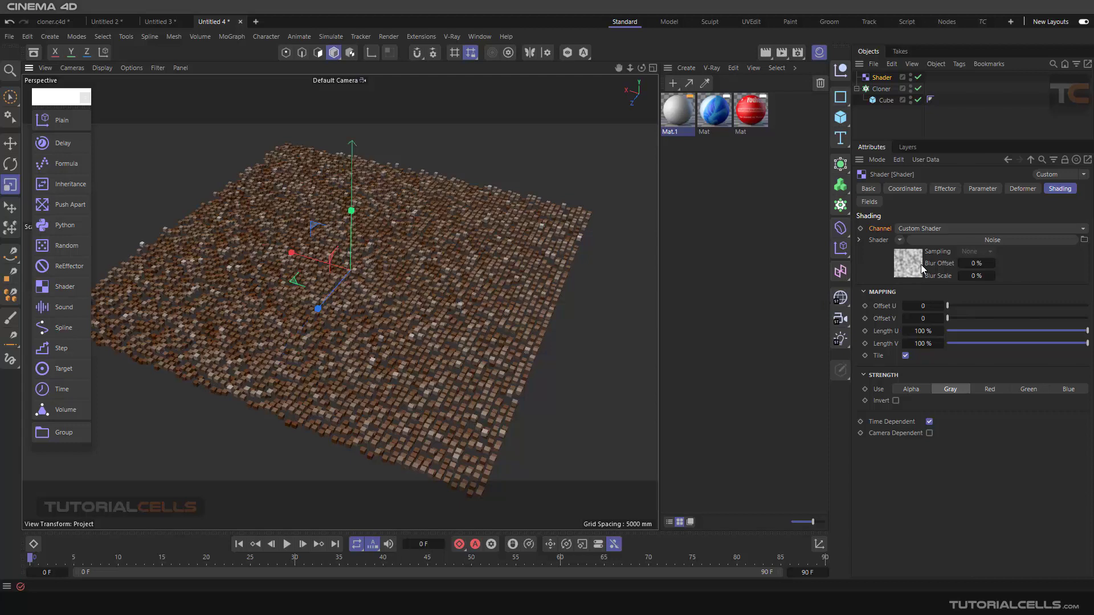
Step: Replace the Shader effector's Noise shader with the Checkerboard surface shader
click(899, 239)
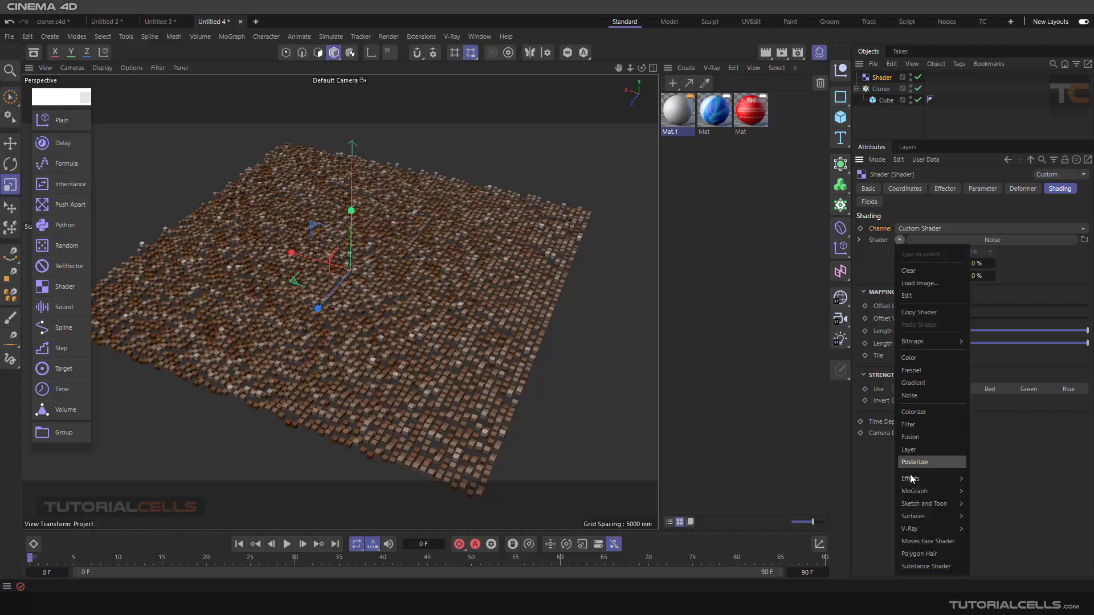
mouse_move(910, 481)
mouse_move(930, 516)
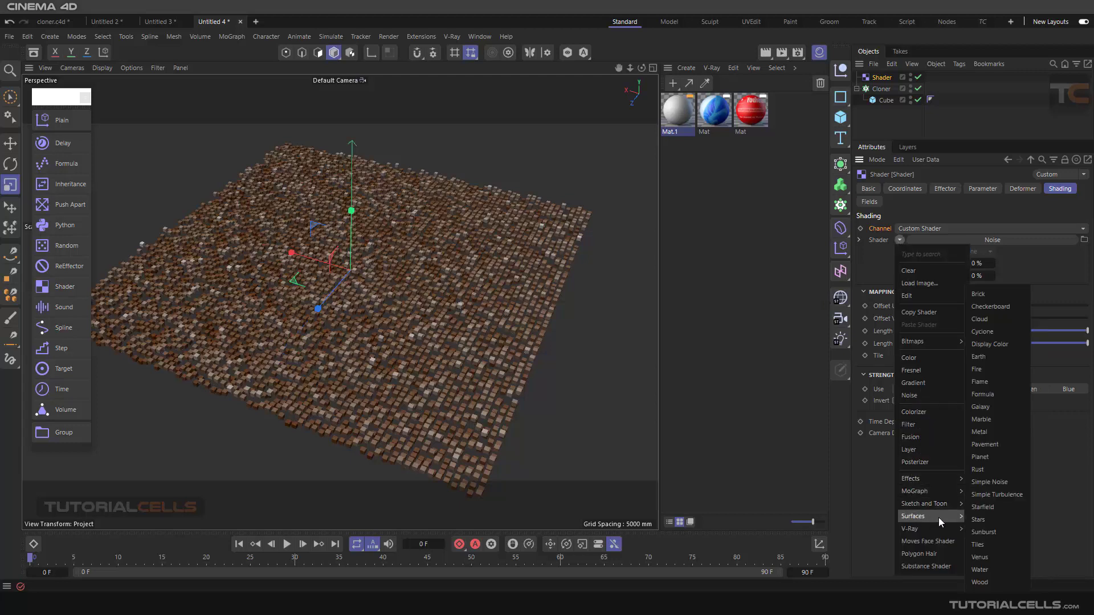
click(1001, 308)
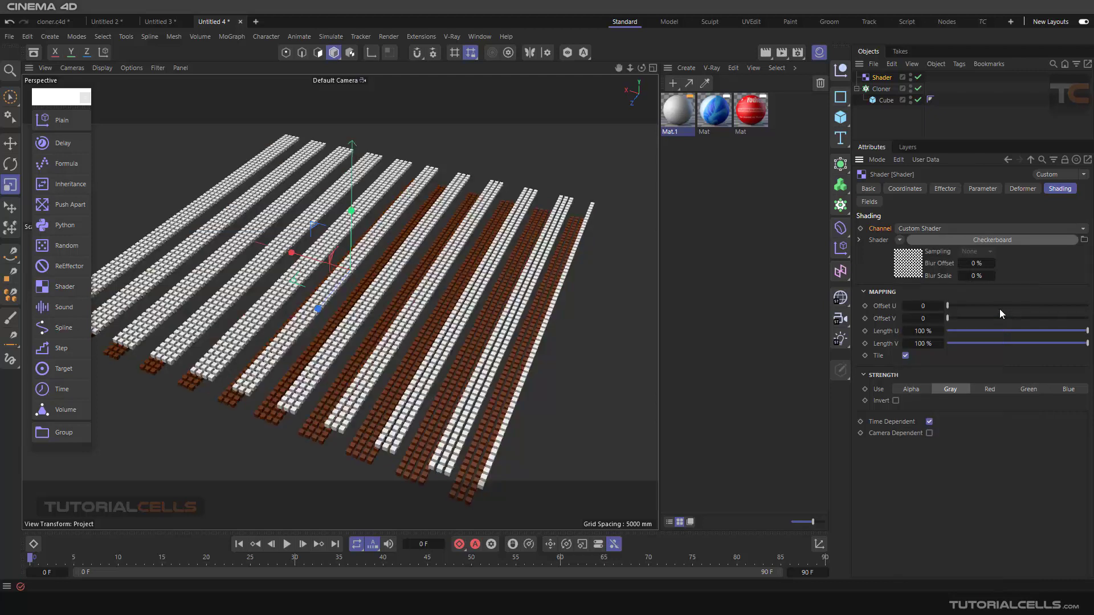
Step: Set the Checkerboard shader's U Frequency and V Frequency both to 5
click(907, 271)
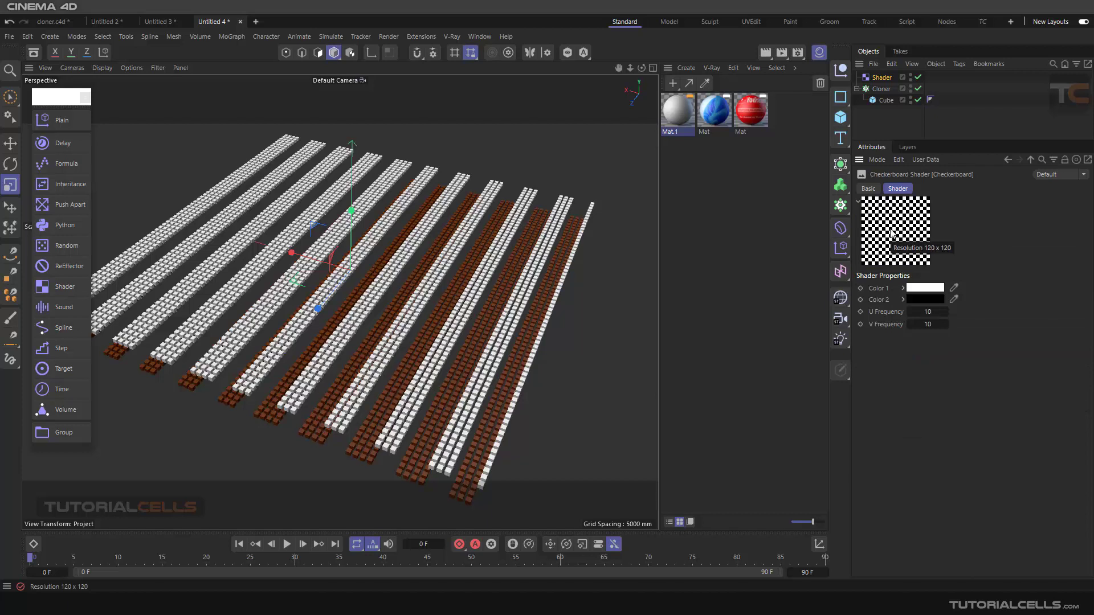
double_click(925, 311)
text(5)
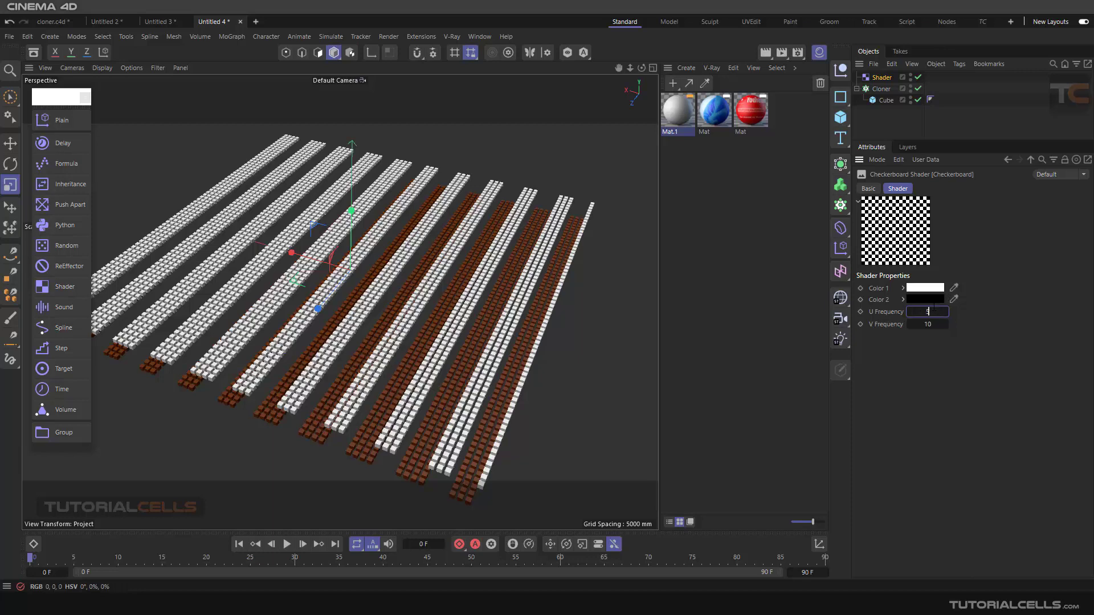
key(Return)
double_click(927, 323)
text(5)
key(Return)
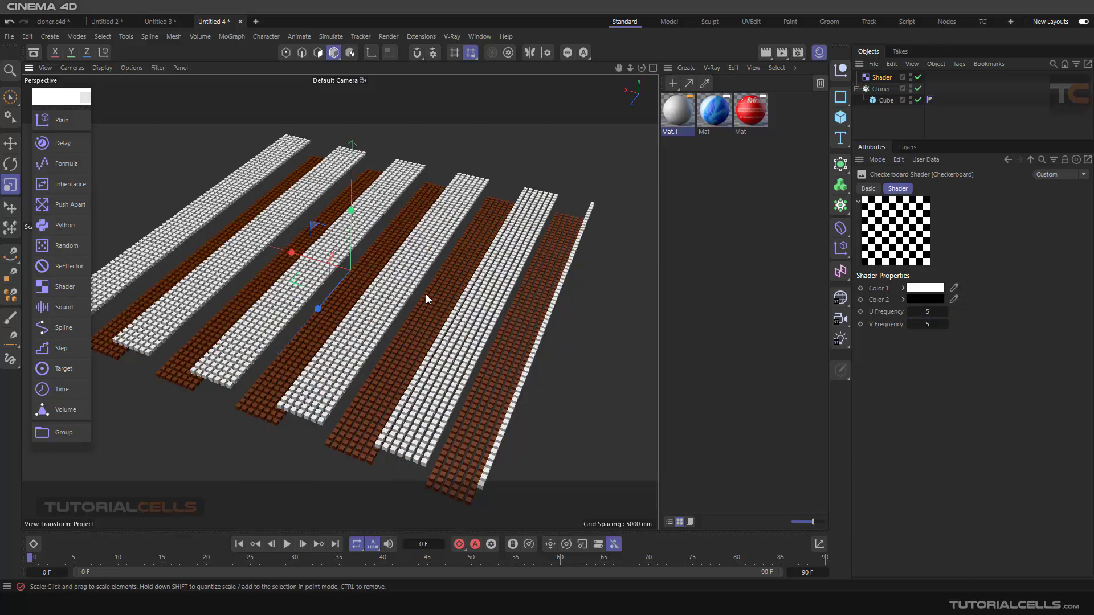
scroll(426, 298, down, 3)
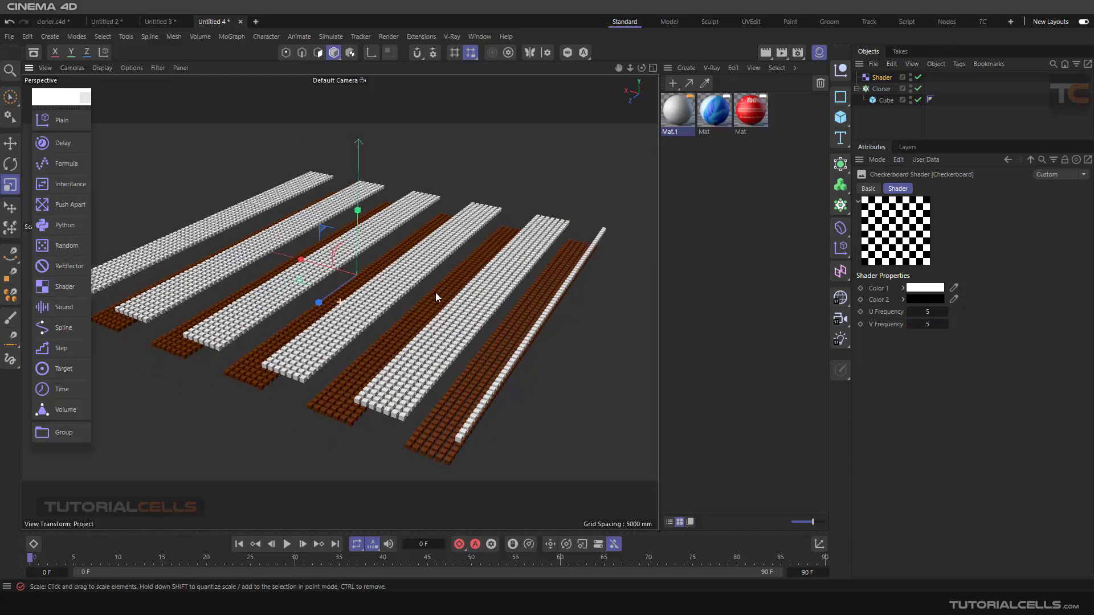
middle_drag(435, 292, 463, 258)
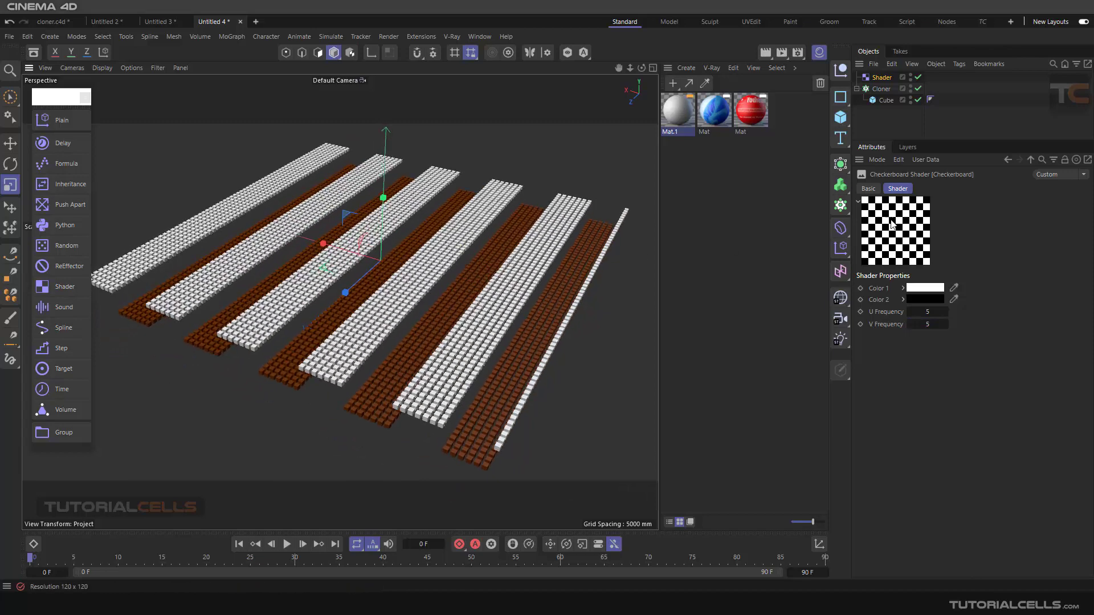
Step: Review the Shader effector's parameter and shading settings
click(880, 78)
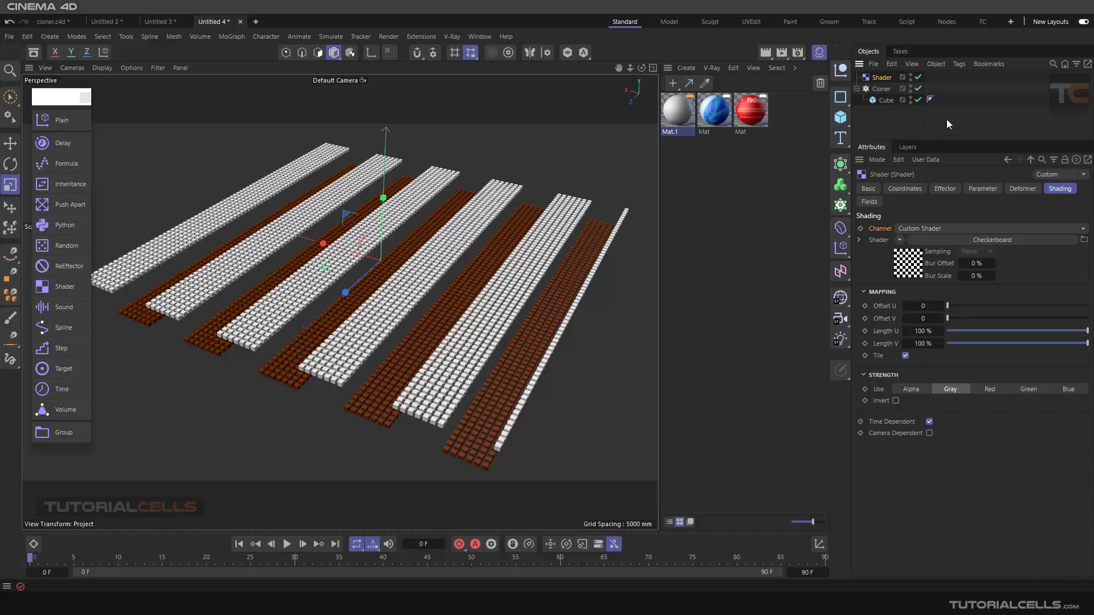
click(975, 190)
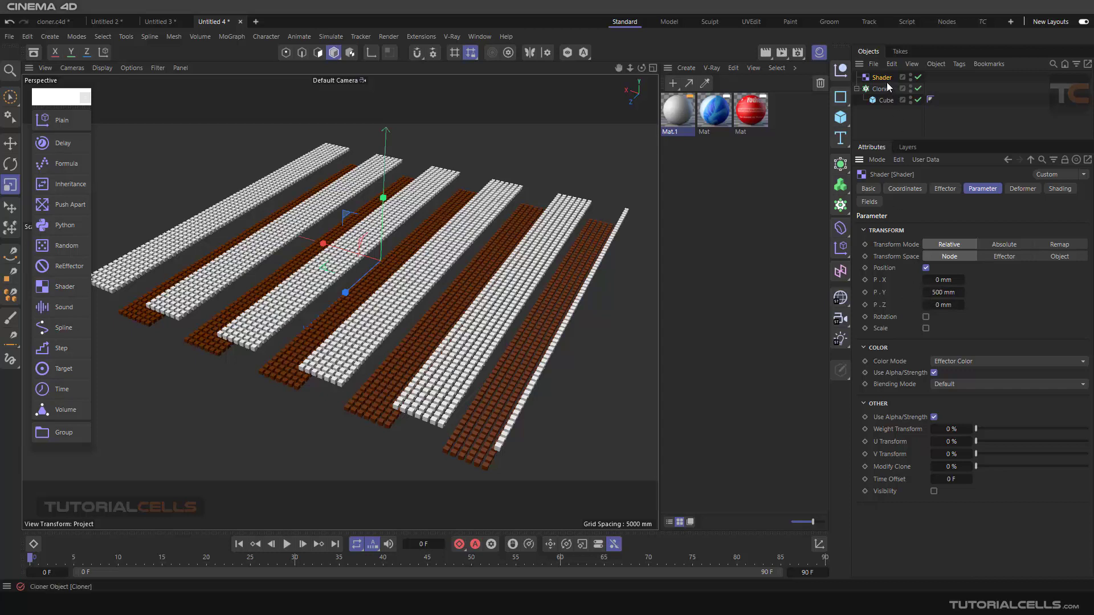
click(1050, 190)
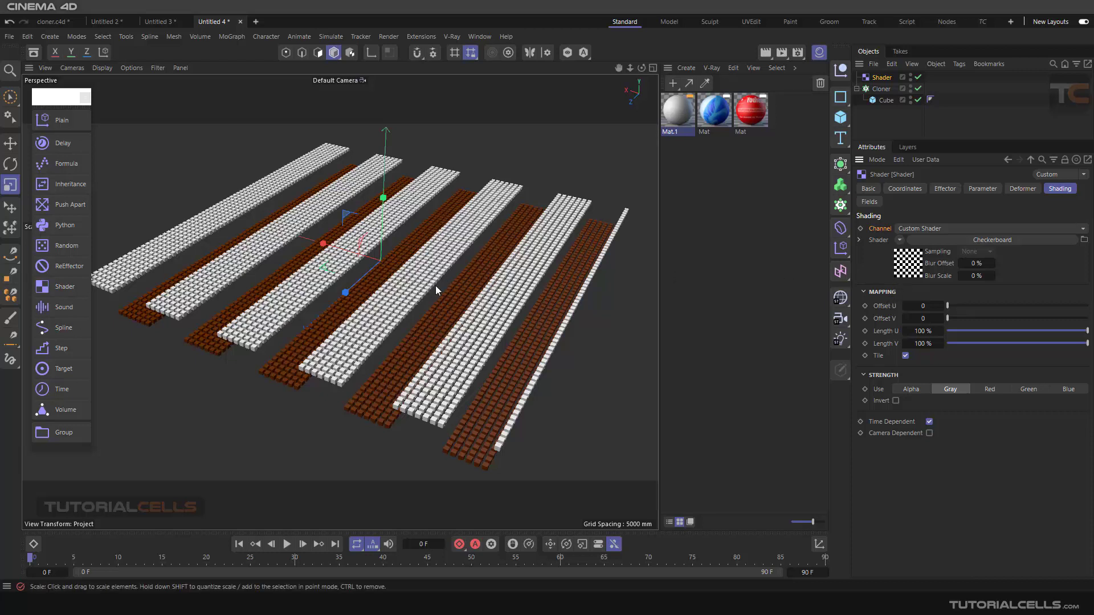
Step: Set the Cloner's W(UV)-Orientation to Y+ in its transform settings
click(877, 90)
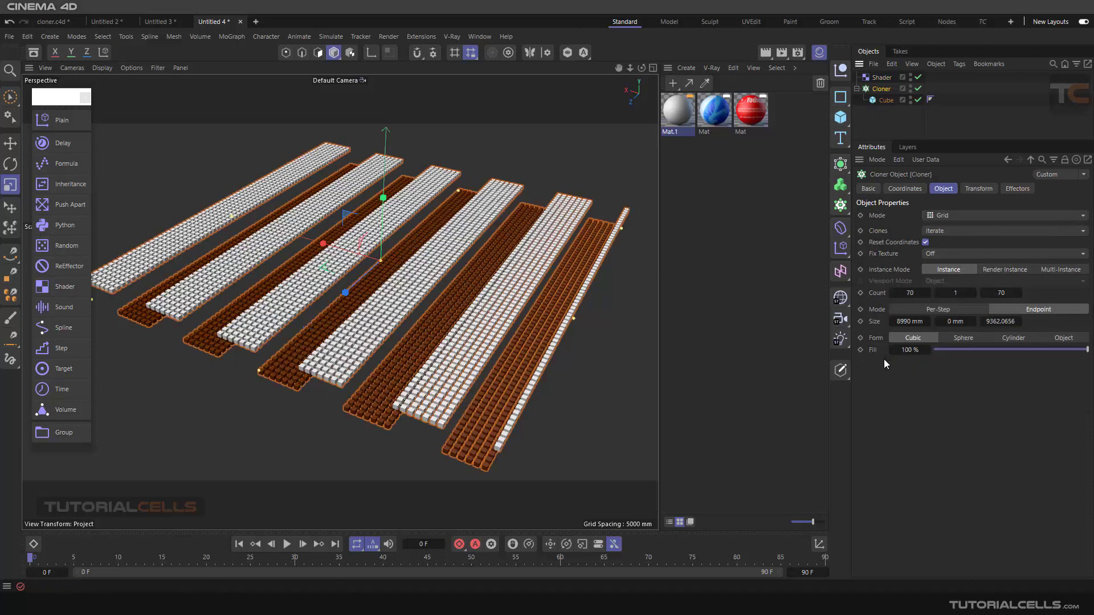
click(979, 188)
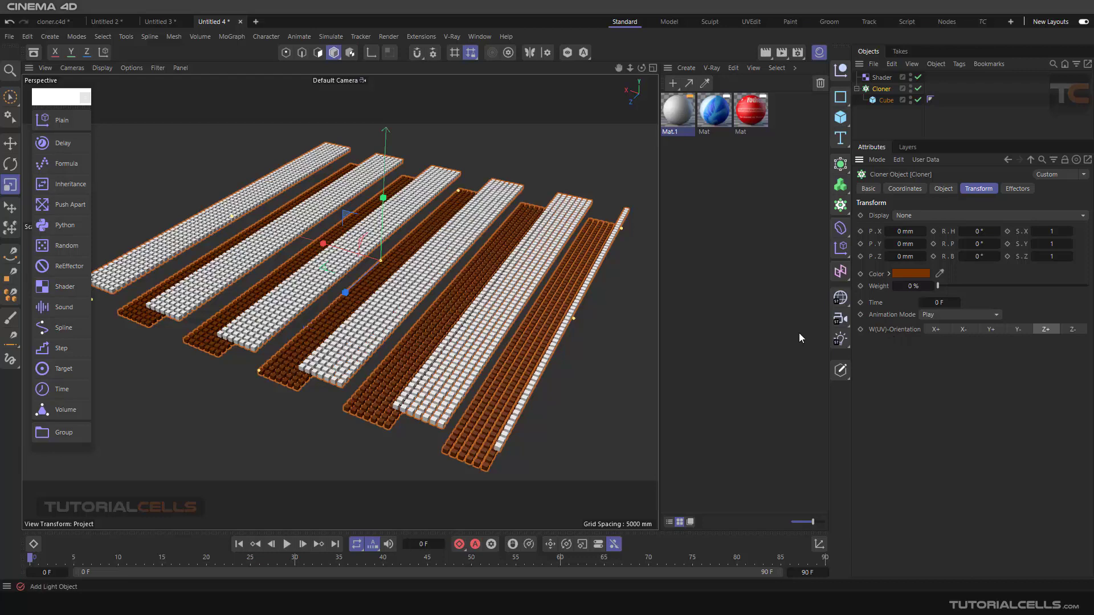
scroll(401, 321, down, 5)
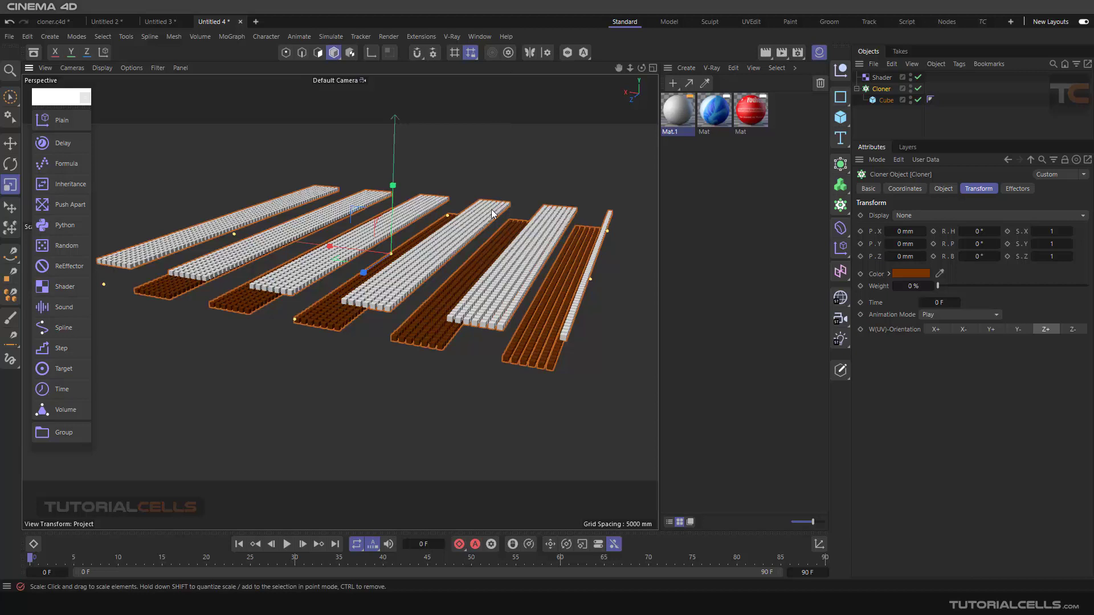
scroll(490, 228, up, 5)
scroll(488, 235, up, 1)
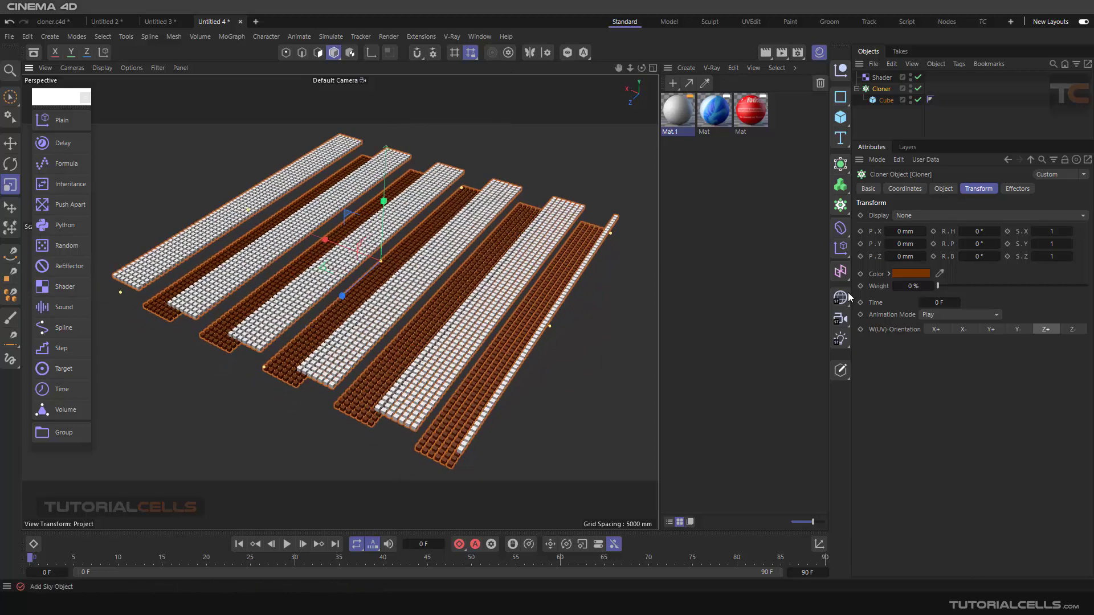
click(991, 329)
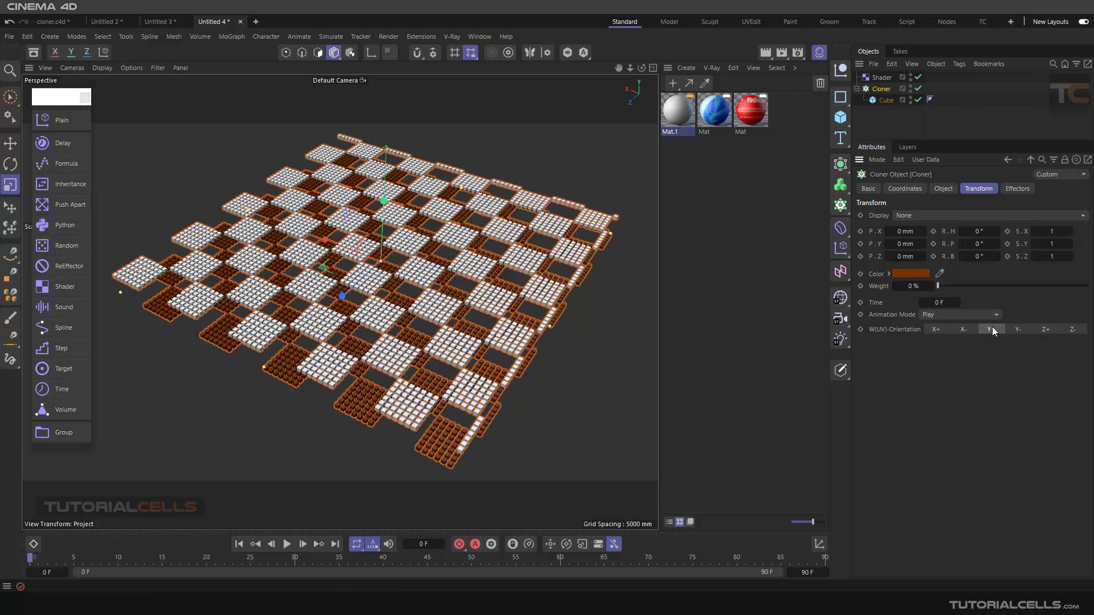
mouse_move(368, 307)
alt+mouse_down()
mouse_move(369, 289)
mouse_move(350, 363)
alt+mouse_up()
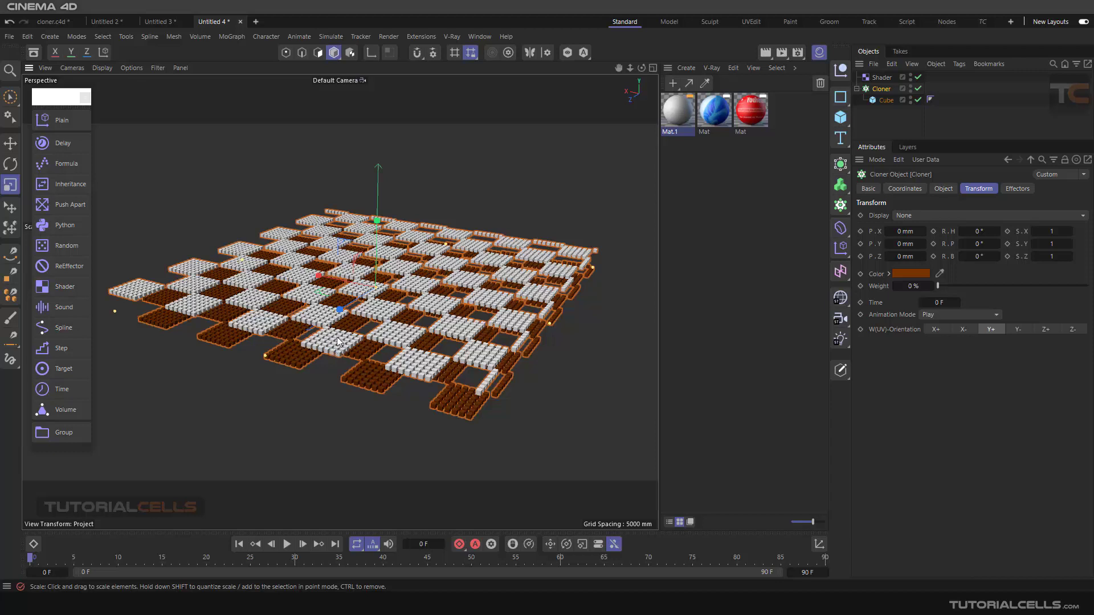
Step: Try the Shader effector's mapping length controls and toggle Tile off and back on
click(883, 78)
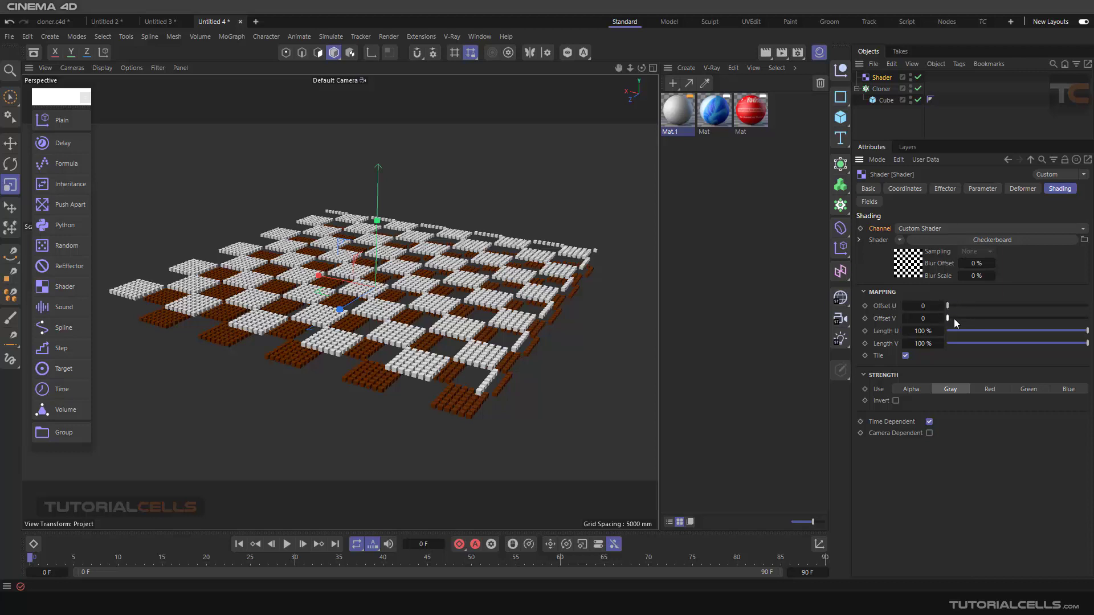
mouse_move(1070, 333)
mouse_down()
mouse_move(1020, 328)
mouse_move(1088, 338)
mouse_move(1063, 349)
mouse_move(1087, 345)
mouse_up()
click(905, 356)
click(906, 356)
Step: Inspect the Checkerboard shader's settings and hide the Material Manager to widen the viewport
click(909, 264)
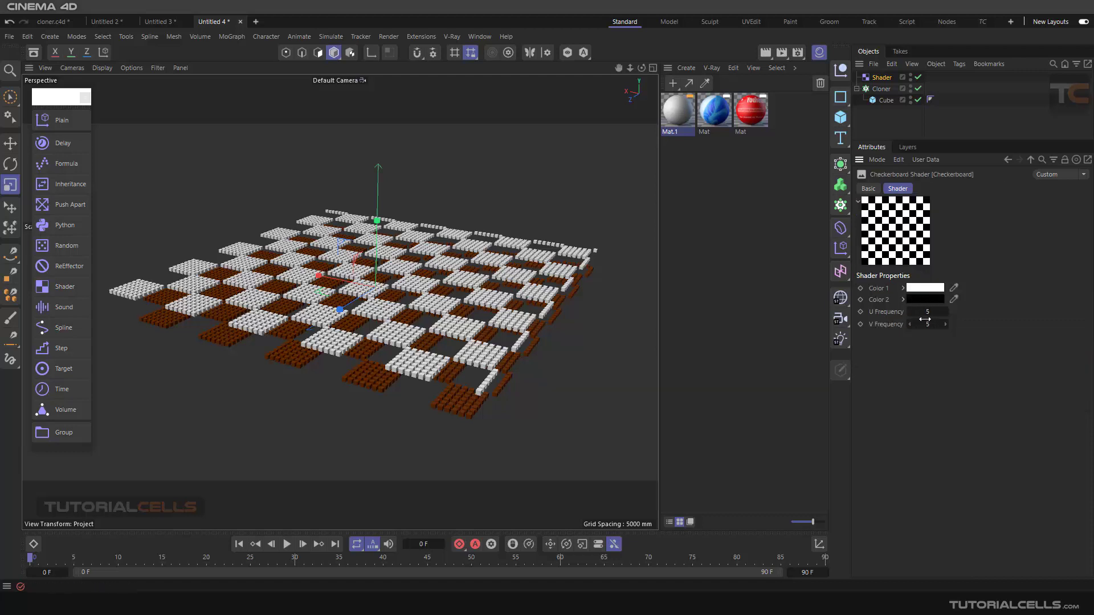
click(878, 77)
key(shift+F2)
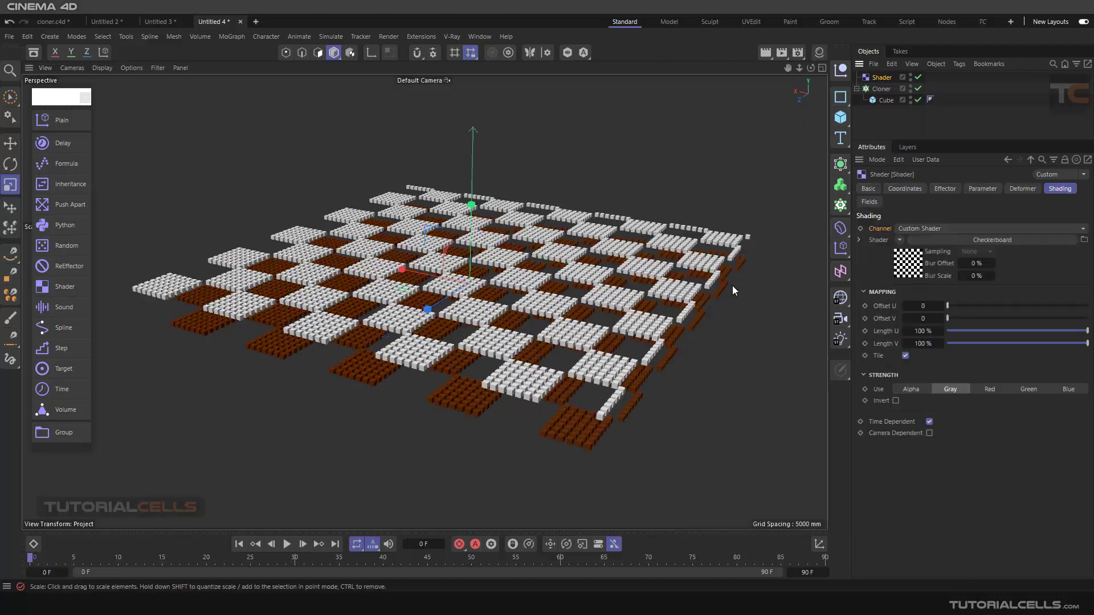
click(914, 265)
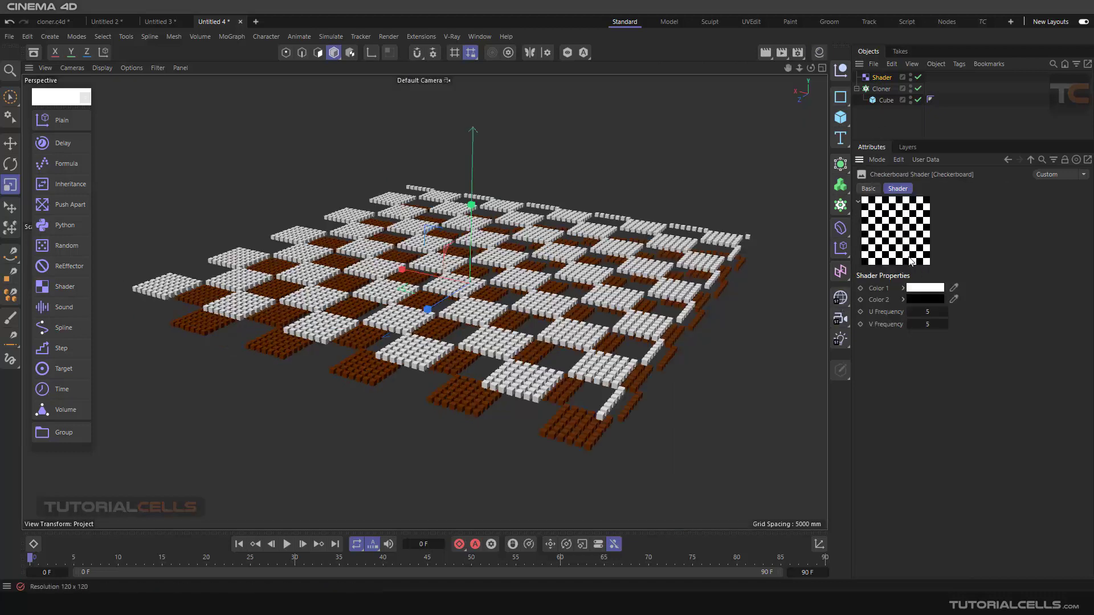
click(880, 78)
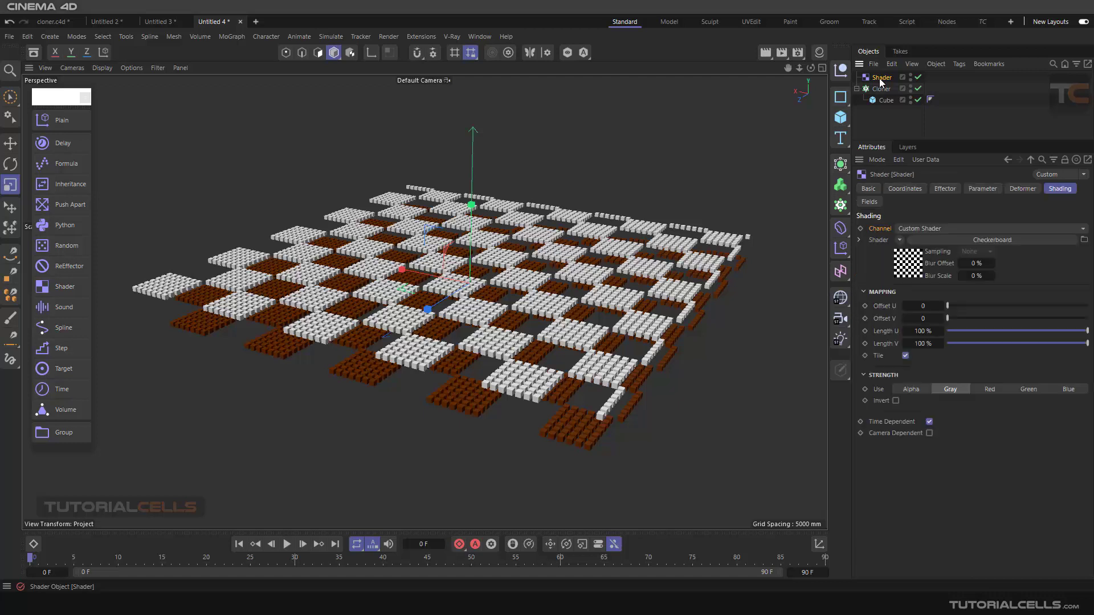
Step: Replace the Shader effector's Checkerboard shader with Noise and view the clones from above
click(899, 240)
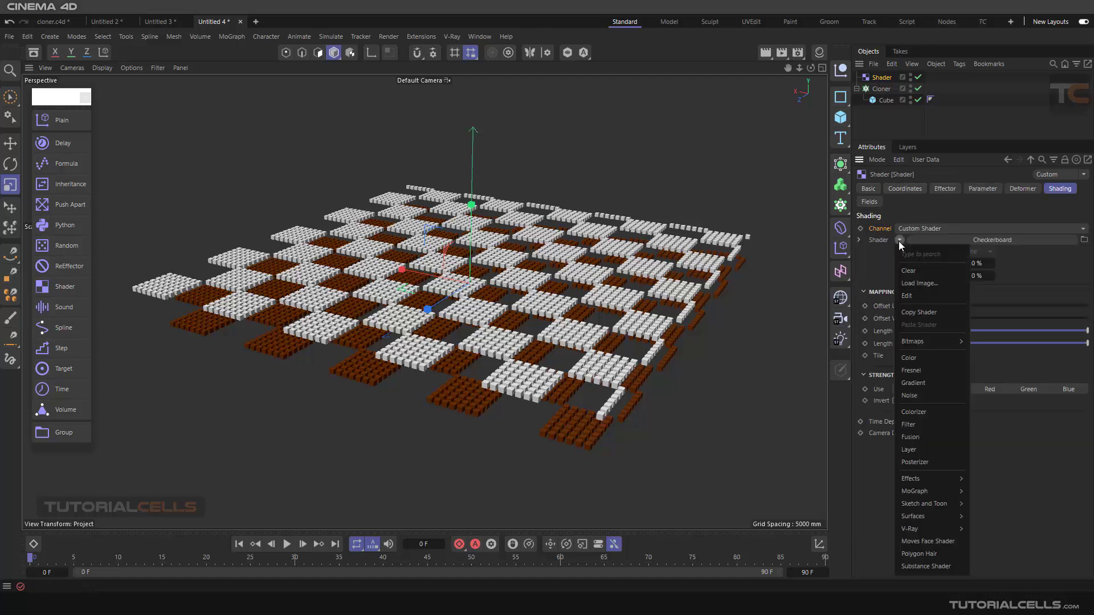
click(911, 396)
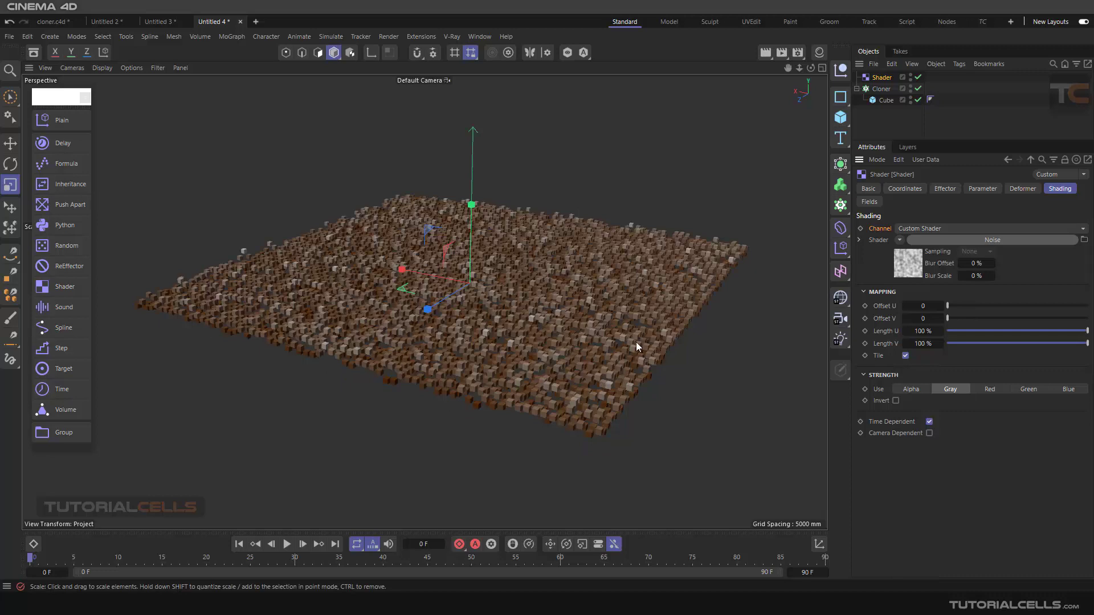
mouse_move(563, 316)
alt+mouse_down()
mouse_move(554, 340)
mouse_move(566, 330)
mouse_move(554, 323)
alt+mouse_up()
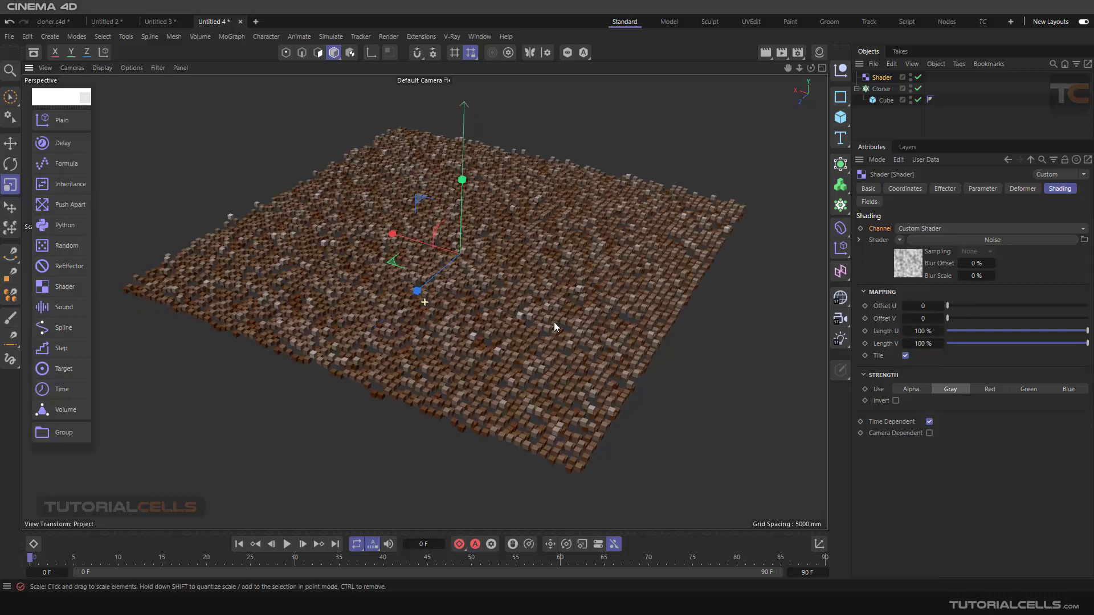
Step: Change the Noise shader's noise type to Fire and inspect the displaced clones
click(903, 268)
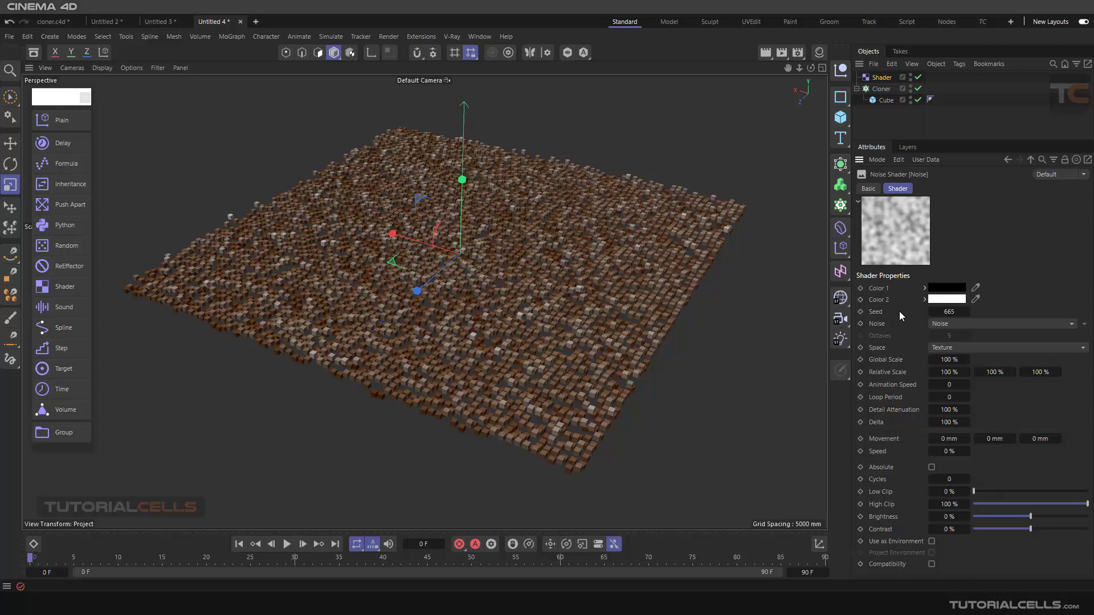
click(1083, 330)
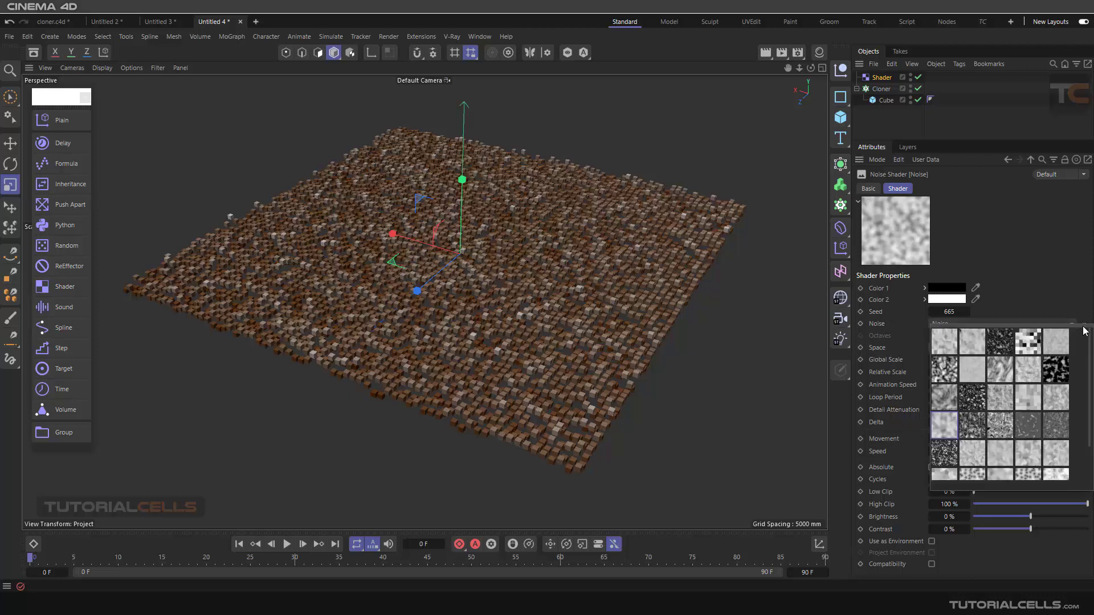
click(1062, 366)
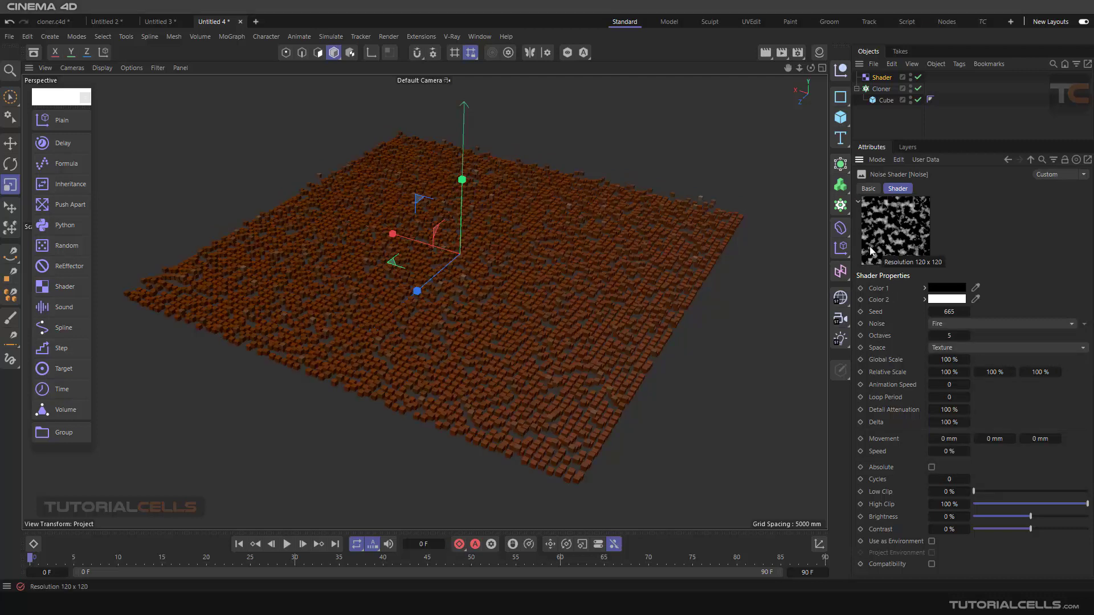
scroll(574, 341, up, 2)
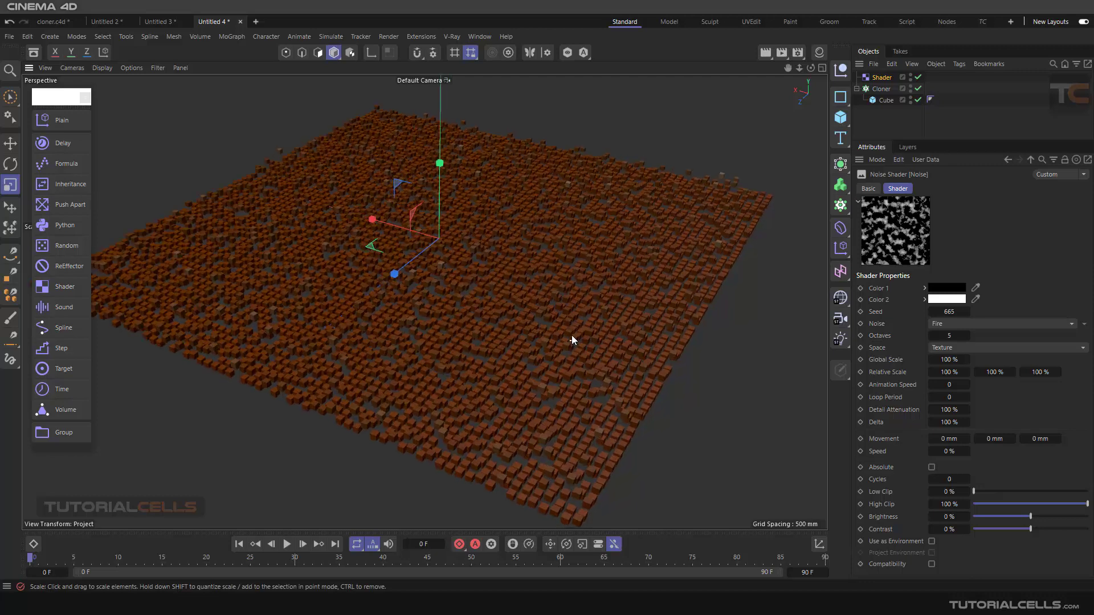
scroll(572, 337, down, 1)
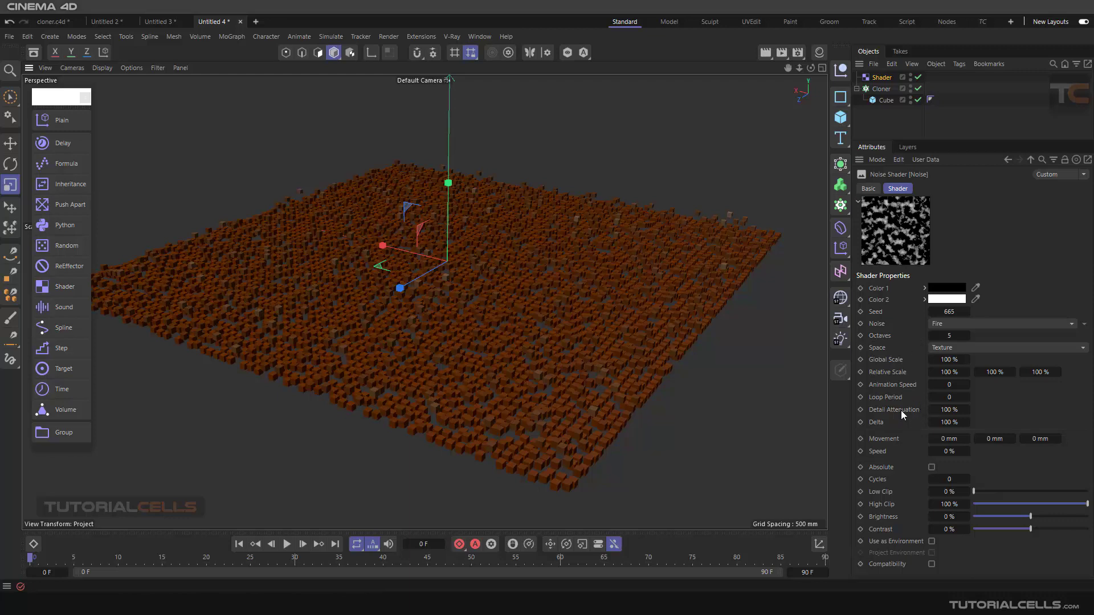
Step: Set the Noise shader's Animation Speed to 2.9 and play the animation
click(941, 385)
text(2.9)
click(286, 544)
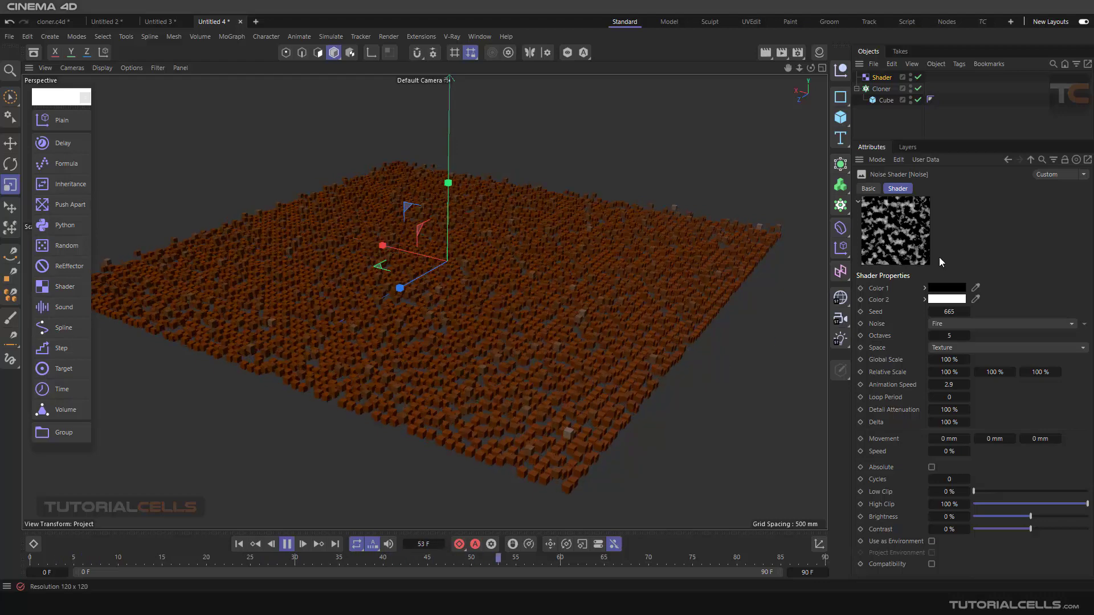
Step: Change the noise type to Cell Noise, and stop and rewind the playback
click(1084, 325)
click(1026, 349)
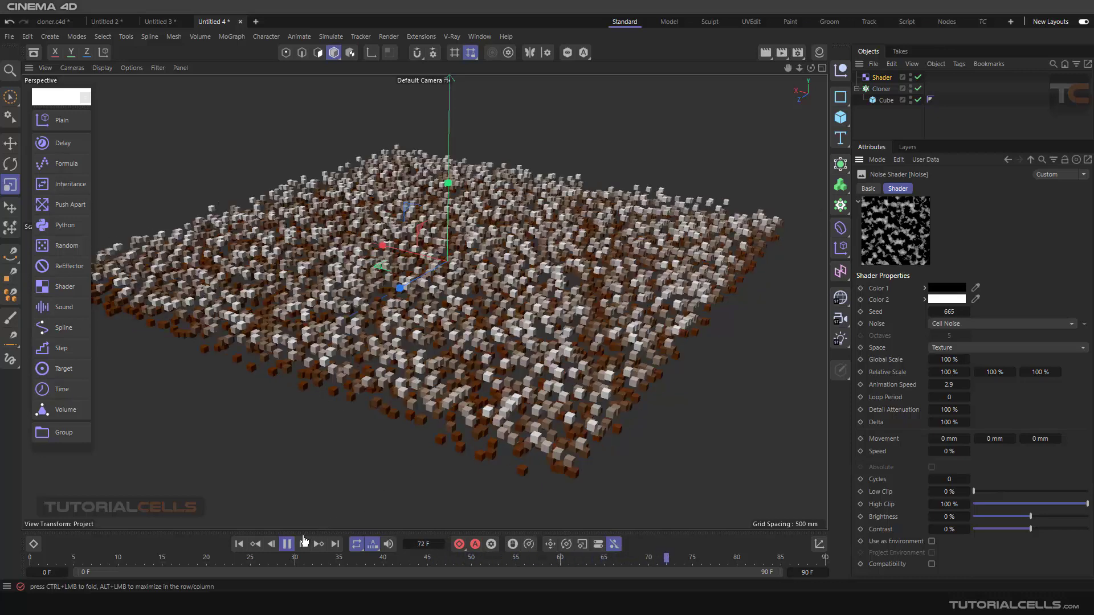
click(287, 544)
click(239, 544)
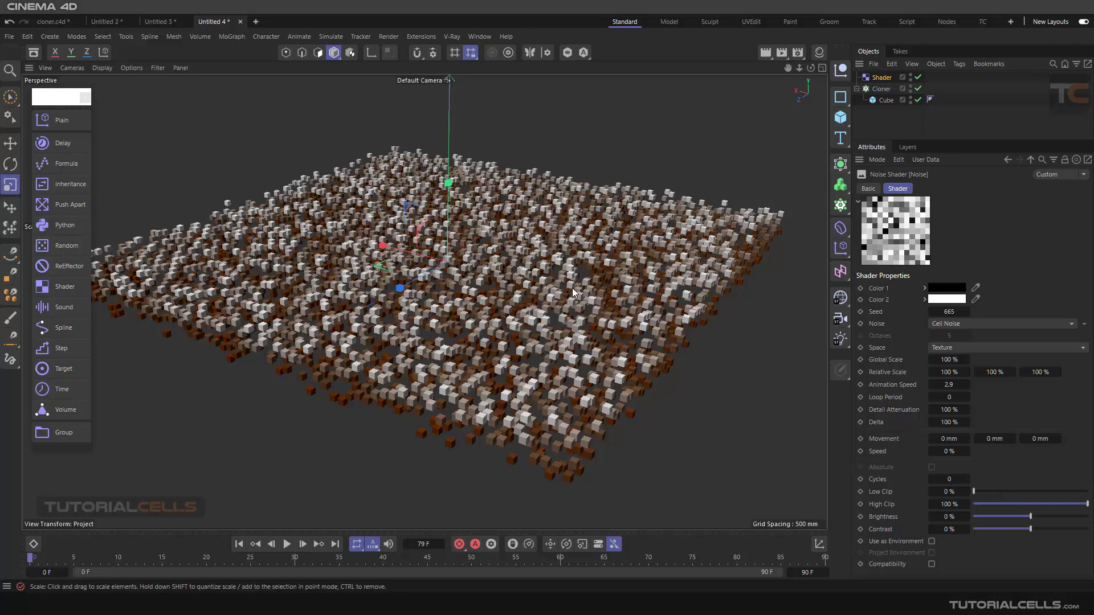
Step: Clear the Noise shader from the Shader effector's custom shader channel
click(882, 77)
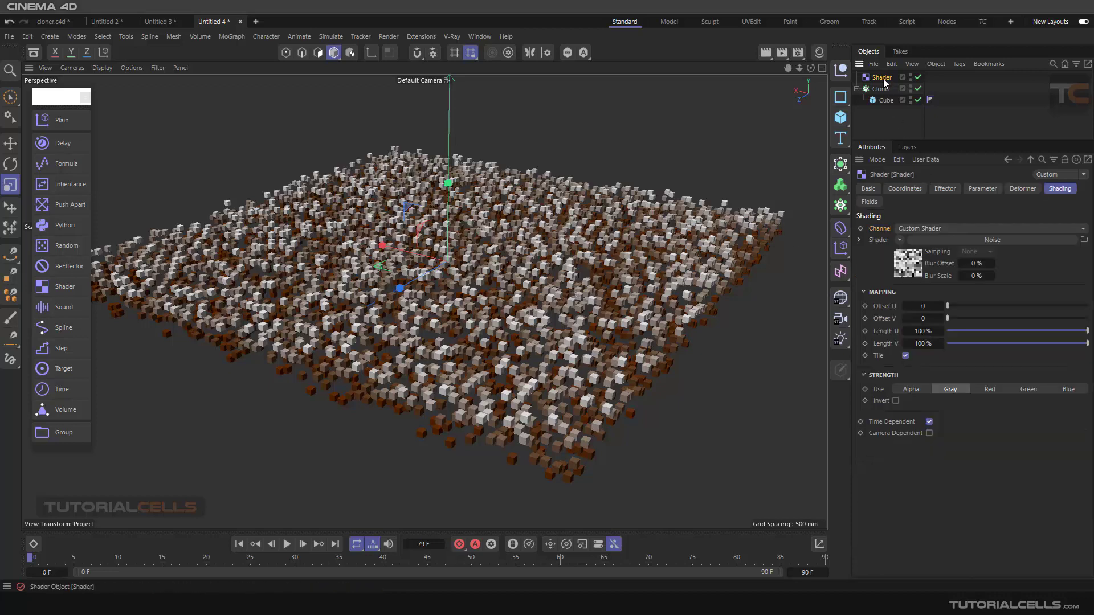
click(901, 240)
click(907, 269)
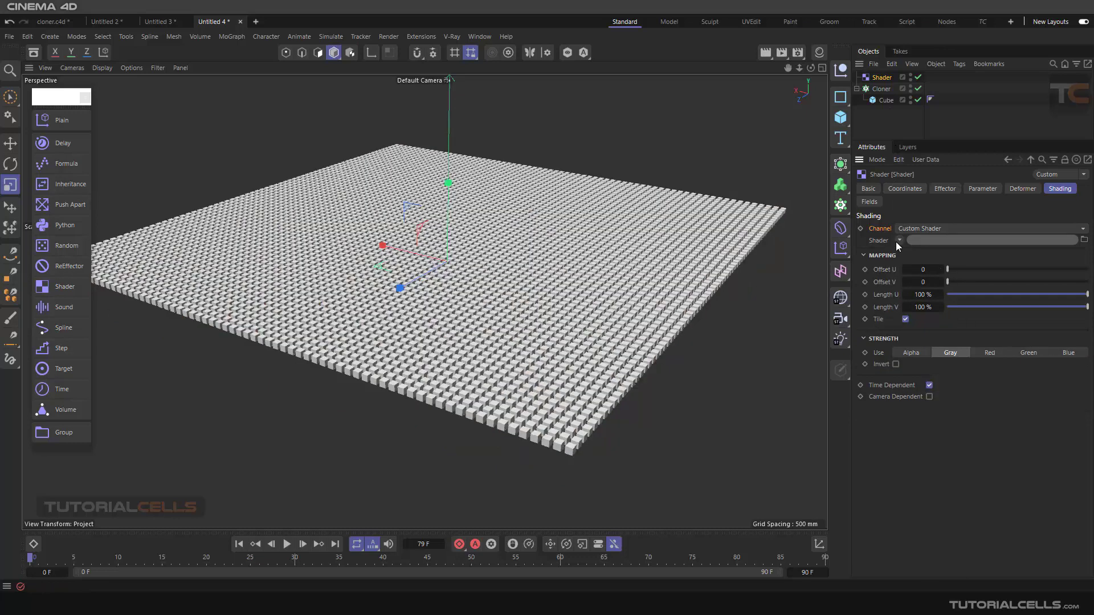
Step: Load the image TC.jpg from the desktop into the Shader effector's custom shader slot
click(898, 241)
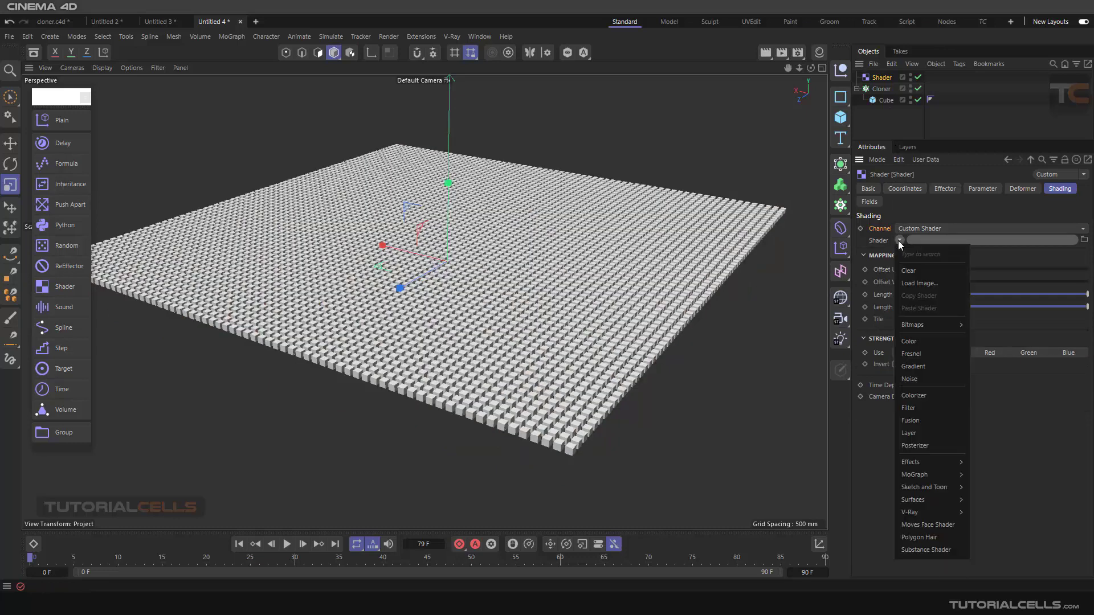
click(918, 283)
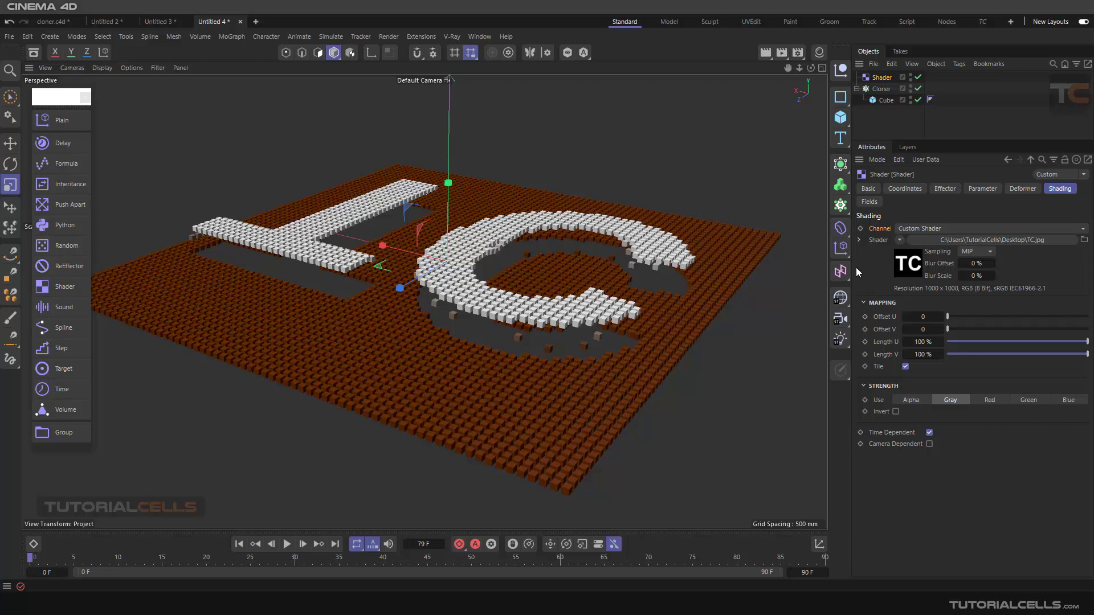
alt+drag(709, 239, 655, 236)
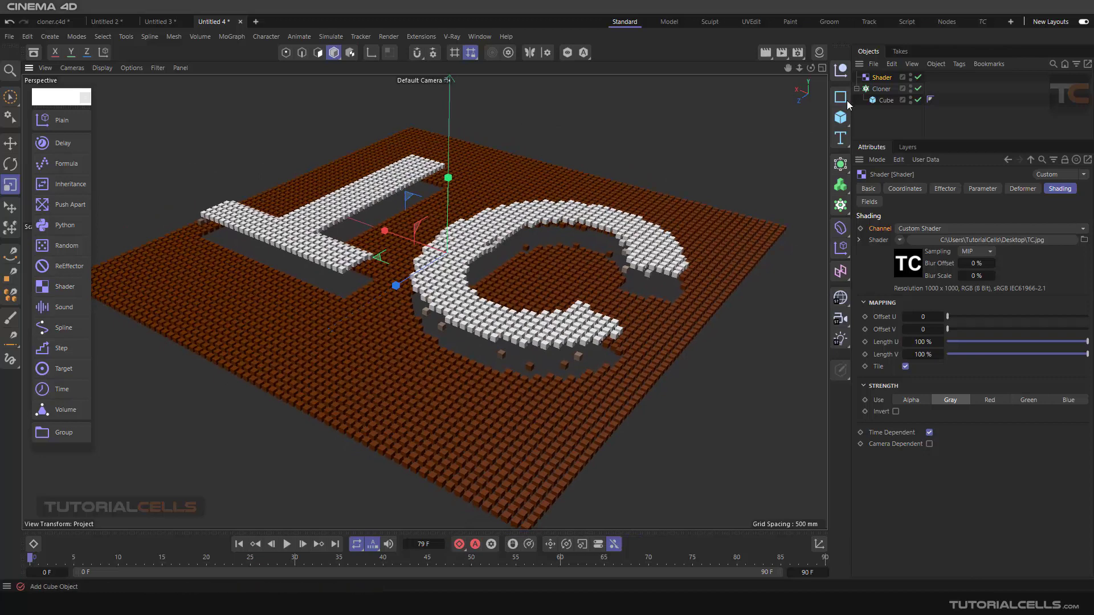
Step: Set the Cloner's W(UV)-Orientation to Y- so the projected image is flipped
click(881, 89)
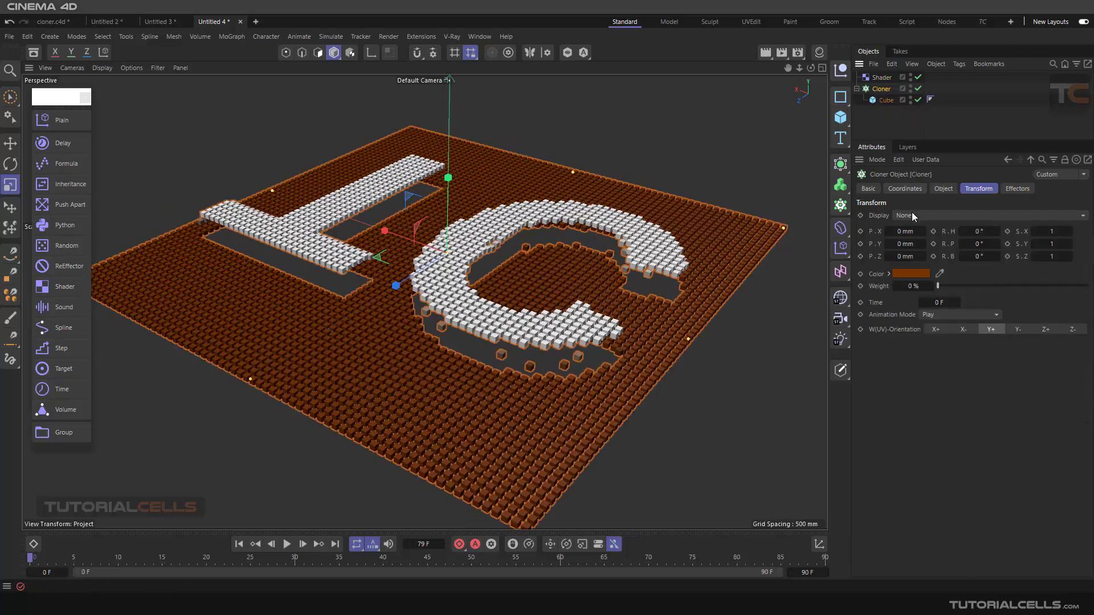
click(1014, 331)
alt+drag(740, 262, 493, 318)
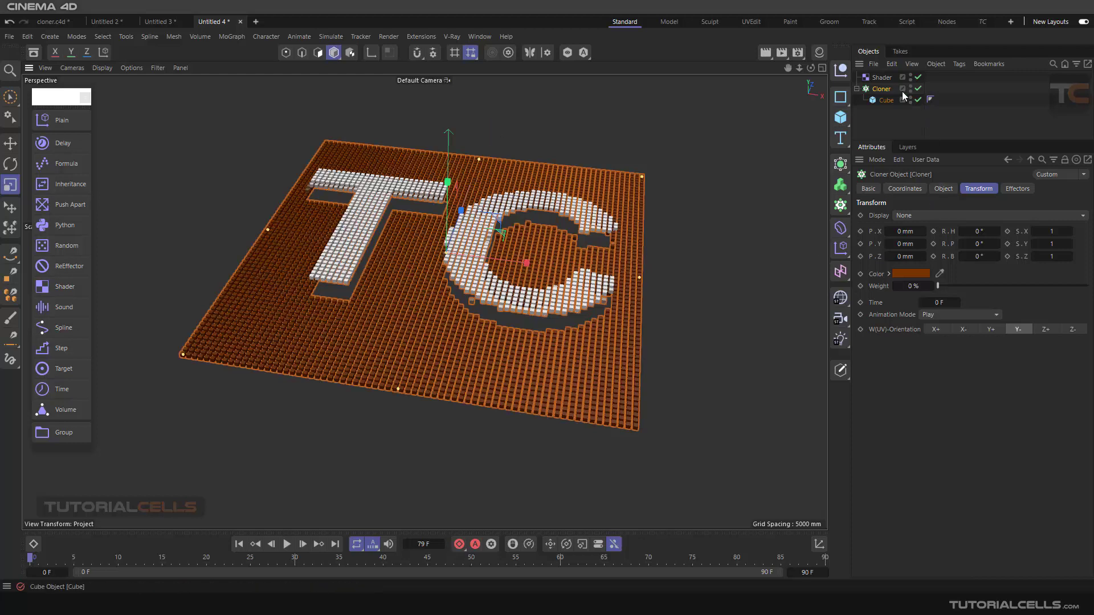
Step: Turn off Position and turn on Scale in the Shader effector's transform parameters
click(881, 78)
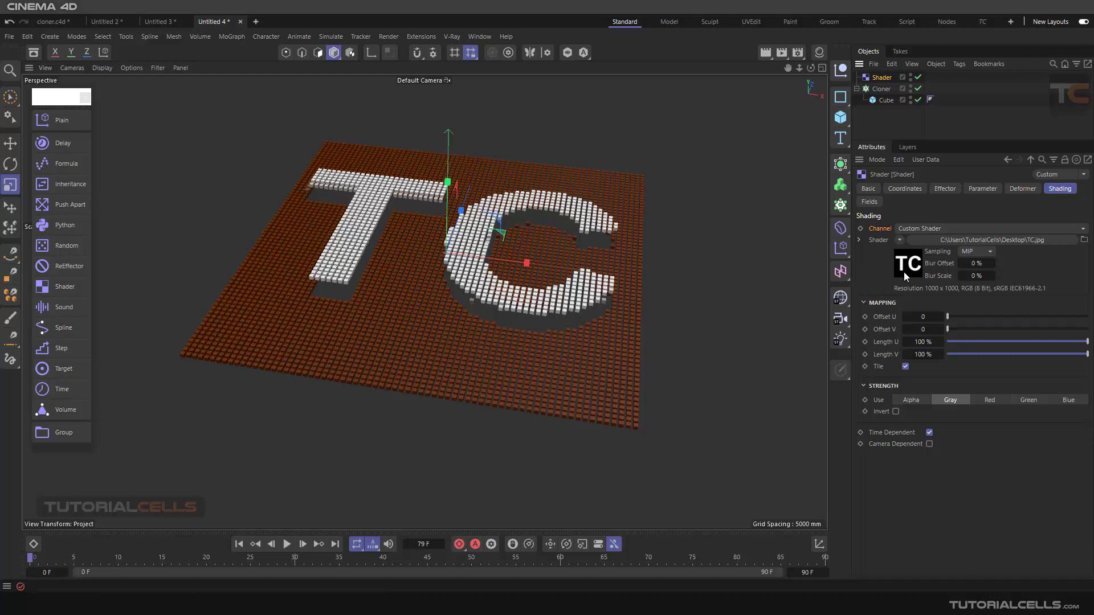
click(979, 188)
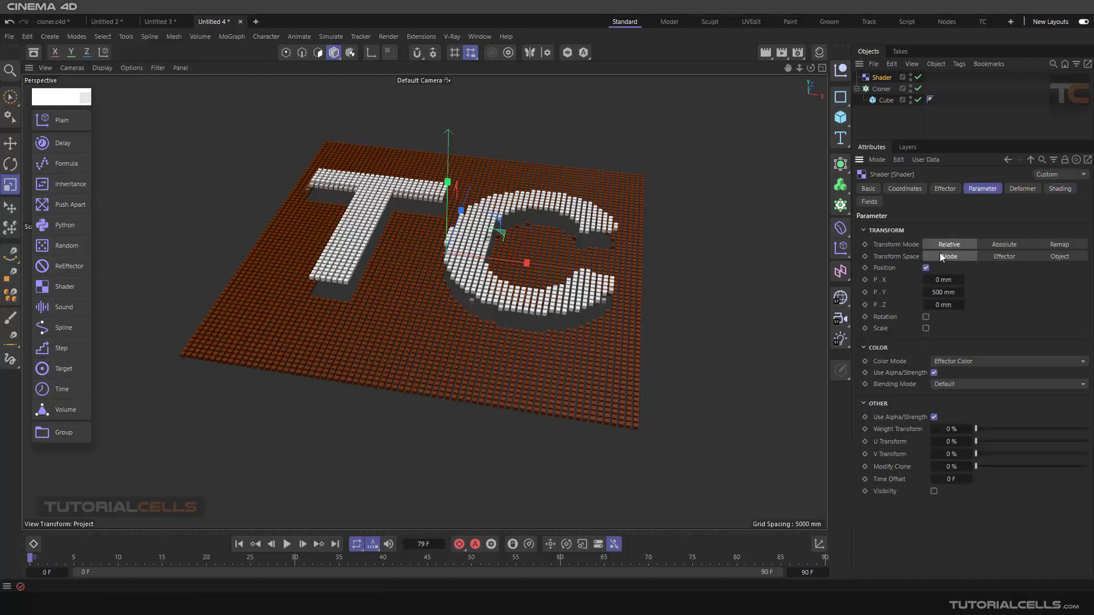
click(926, 267)
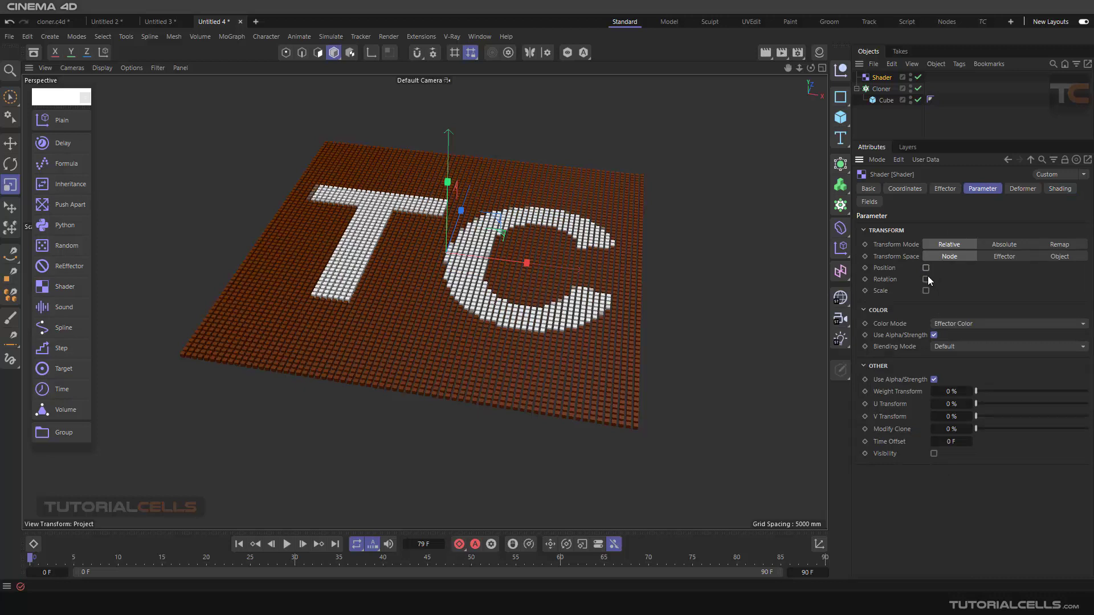
click(926, 290)
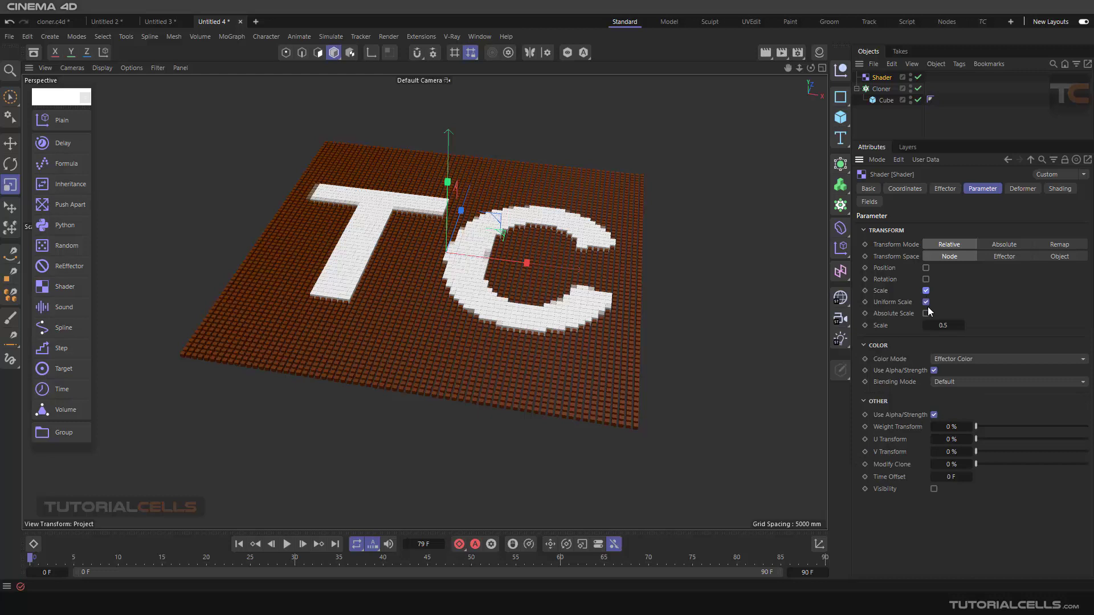
scroll(544, 309, up, 1)
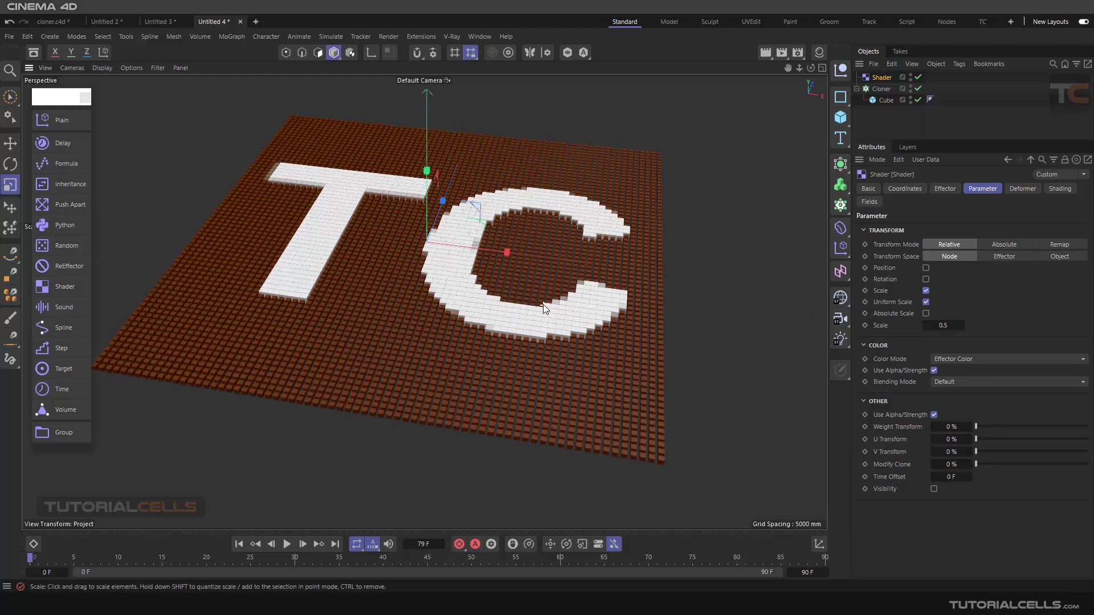
scroll(545, 309, up, 1)
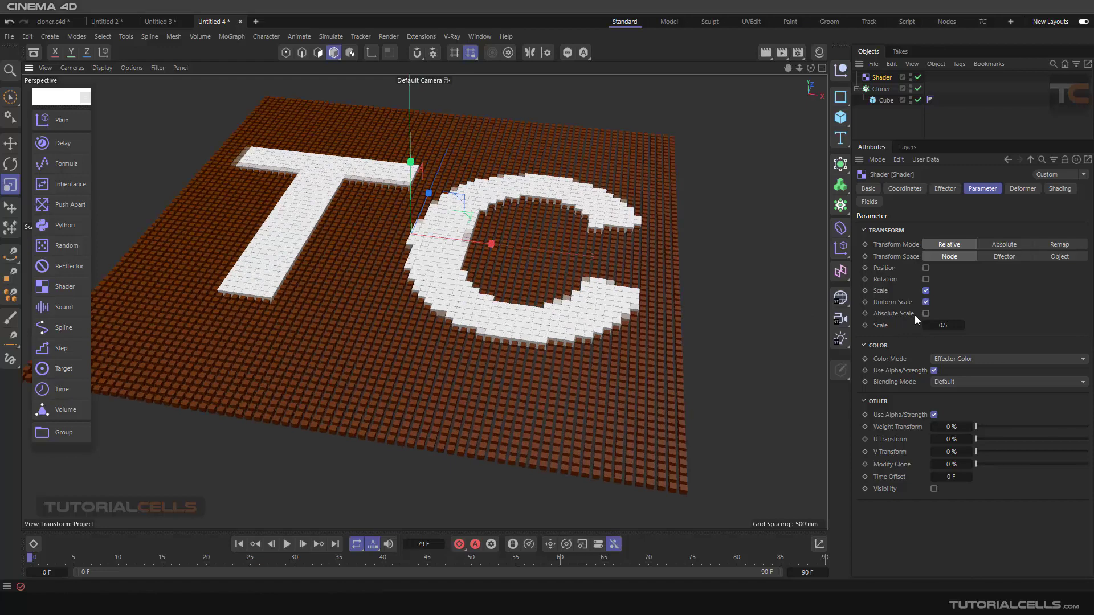
Step: Set the Shader effector's uniform Scale to -0.46 and return to its shading settings
double_click(943, 325)
text(0.42)
key(Return)
drag(943, 326, 886, 325)
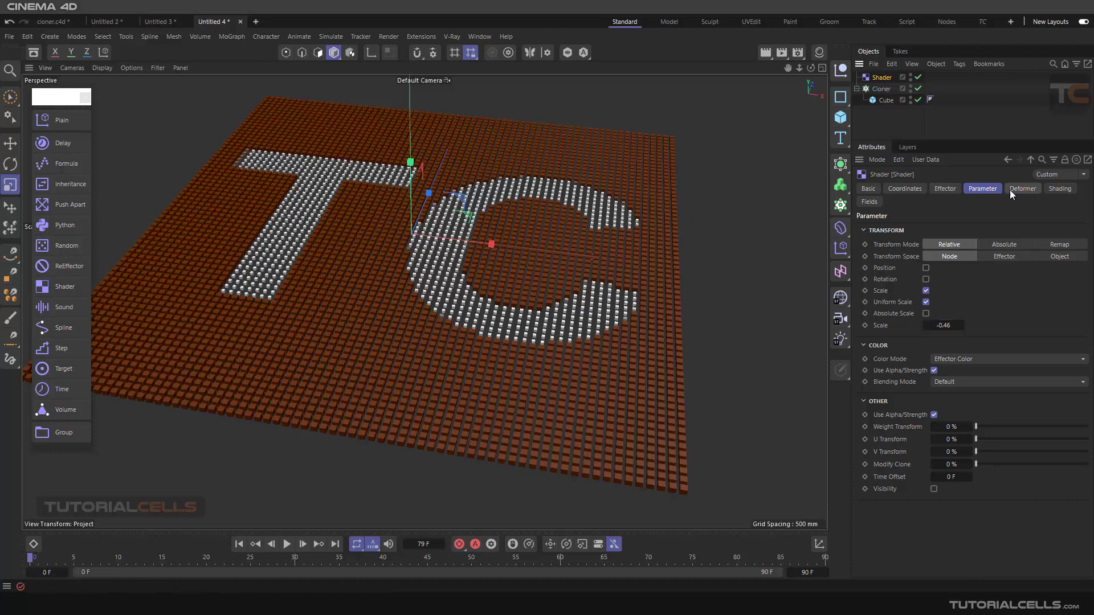
click(1049, 187)
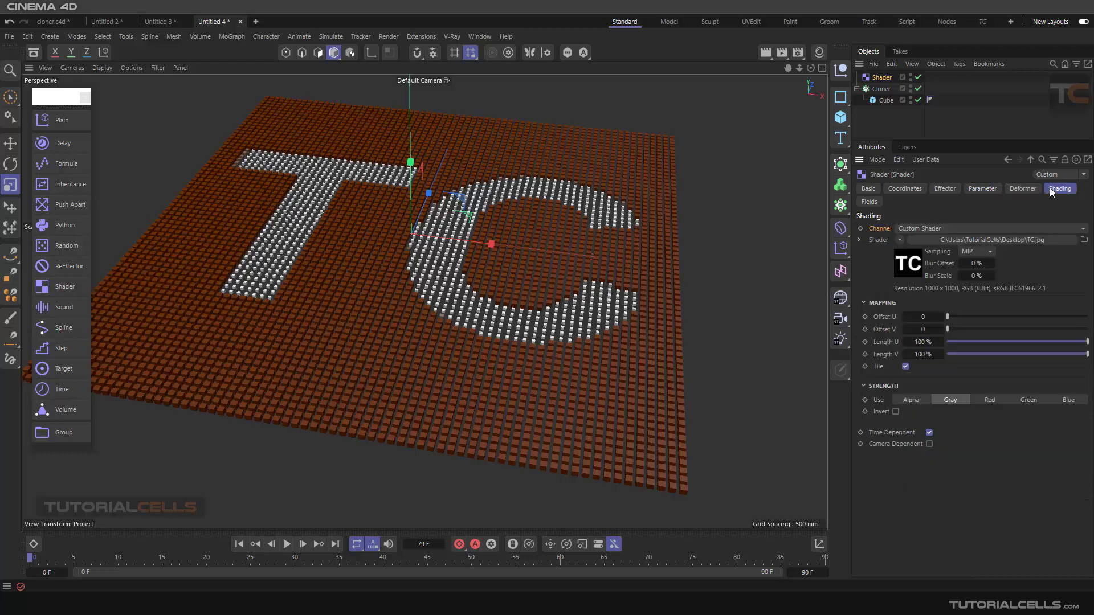
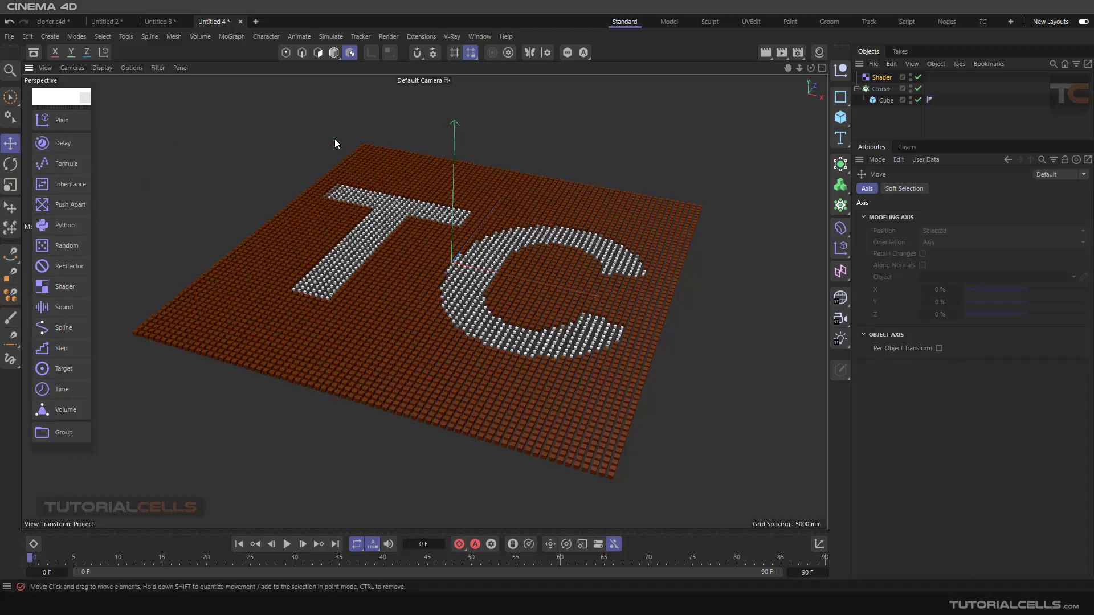
Step: Apply the red material Mat to the Shader effector as a material tag
click(882, 89)
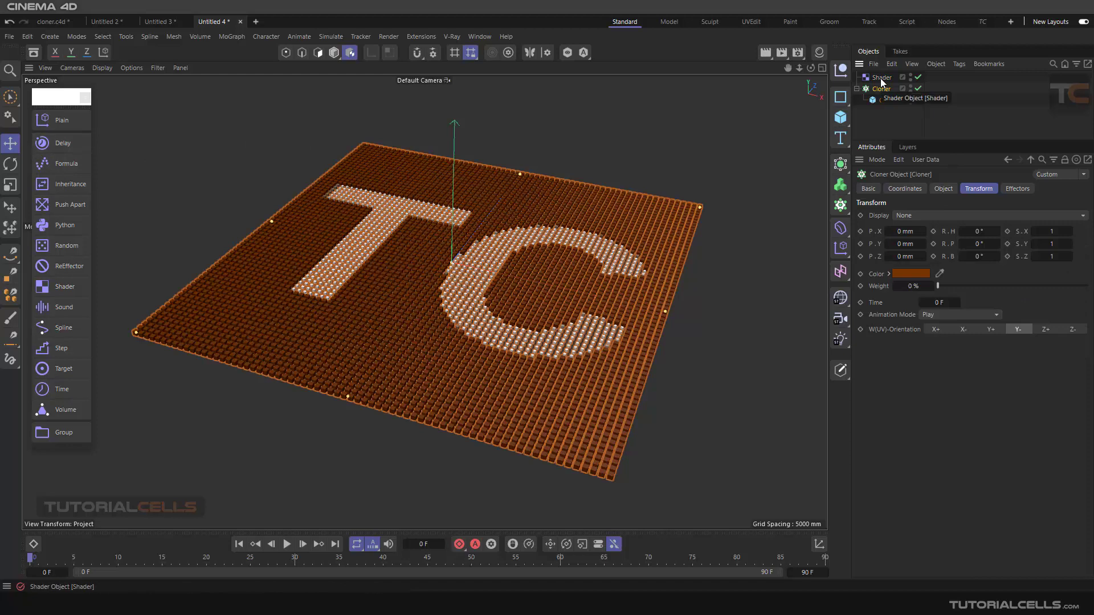
click(881, 78)
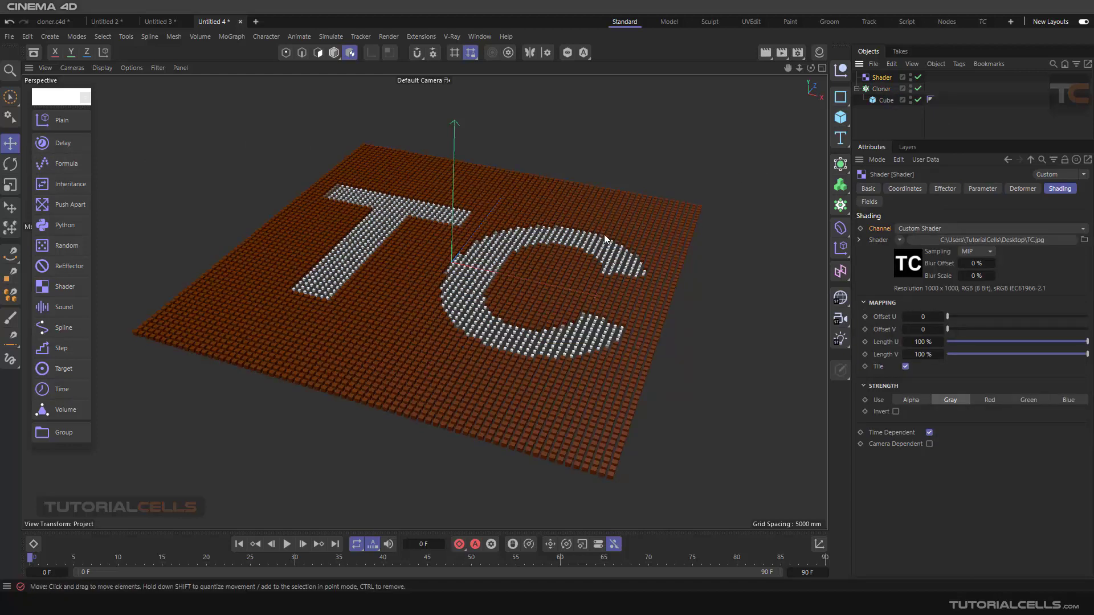
scroll(511, 242, down, 2)
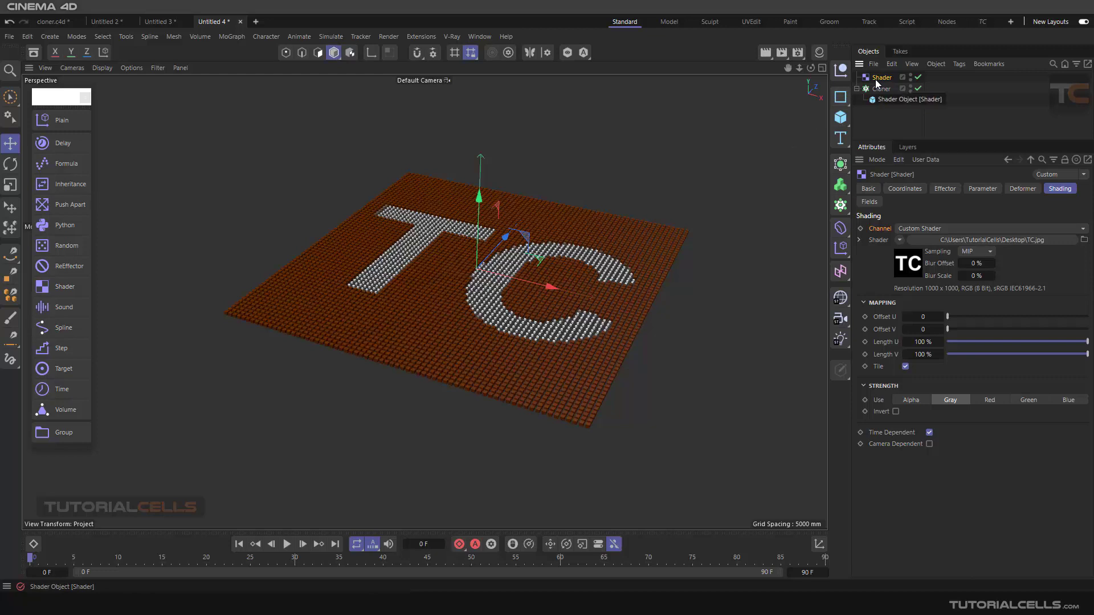
click(819, 52)
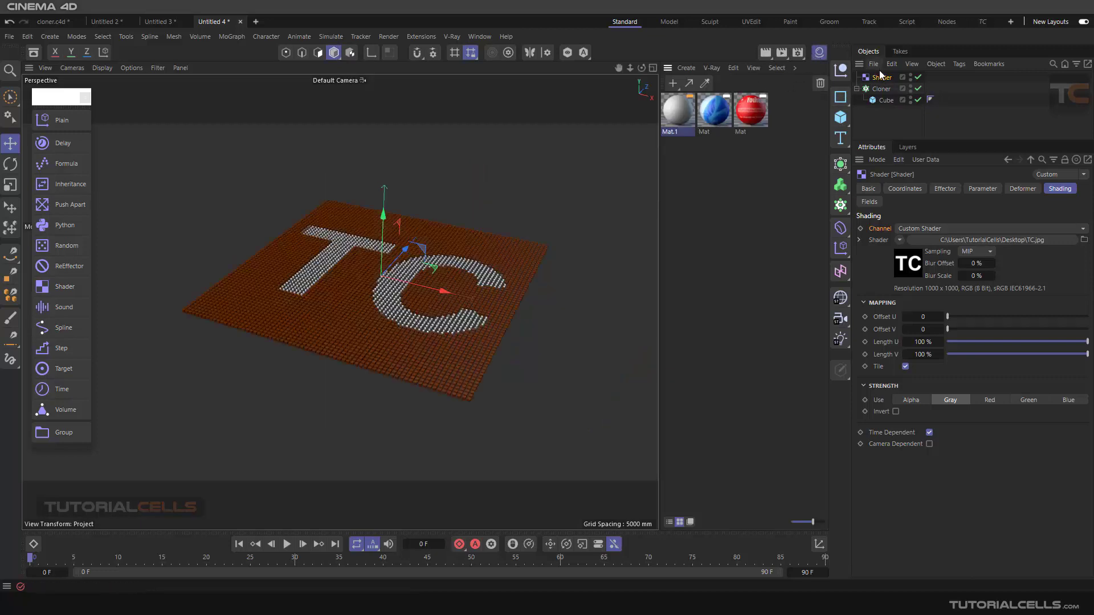
drag(752, 111, 879, 80)
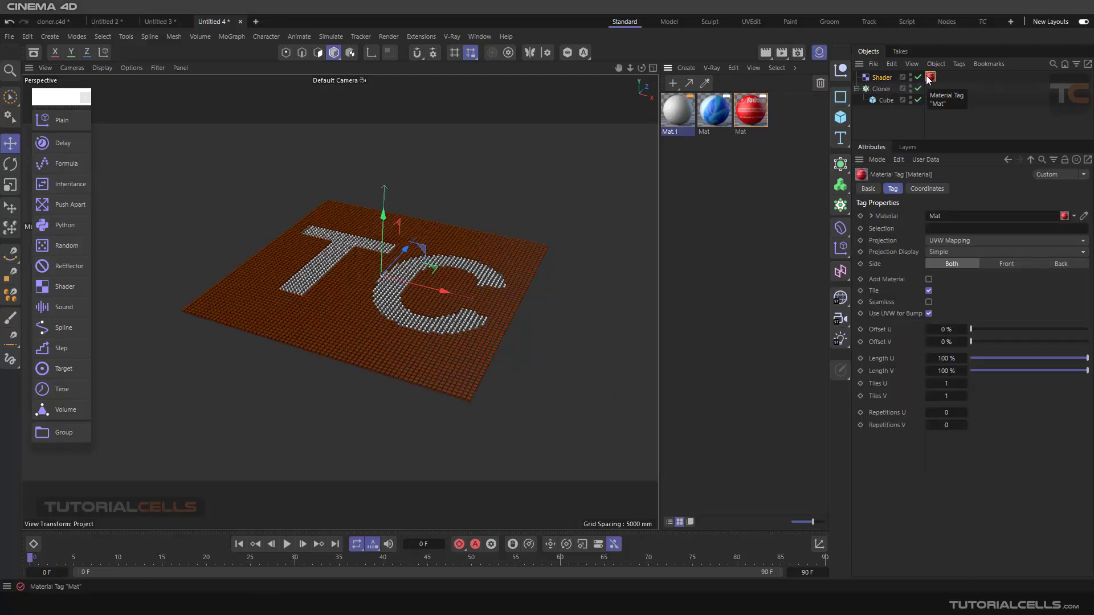
click(890, 79)
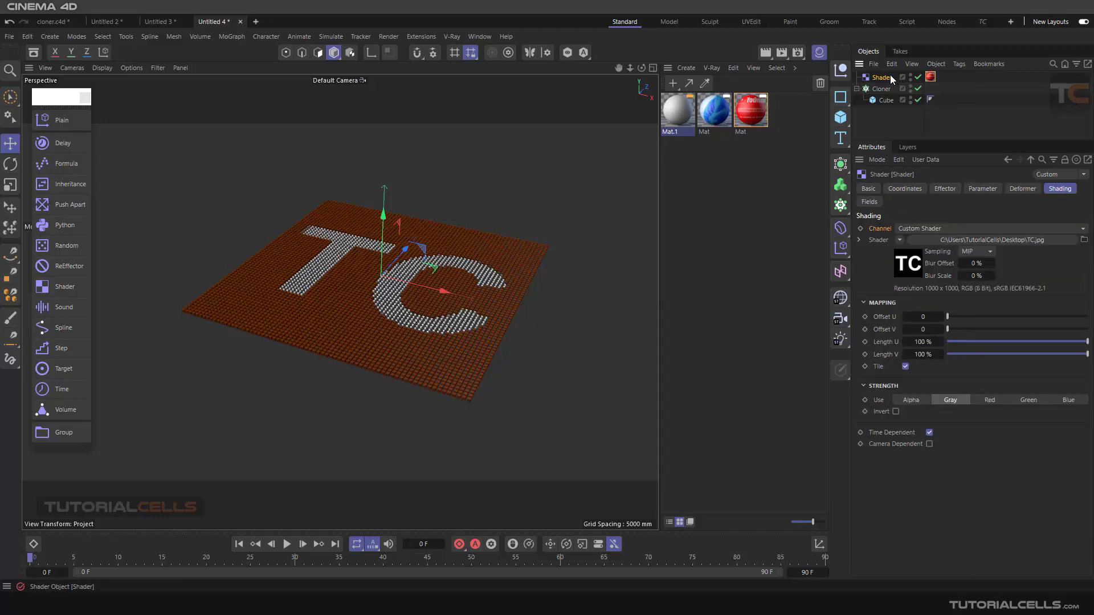
Step: Switch the Shader effector's channel to Color, link its red material tag as the source, and hide the materials
click(914, 228)
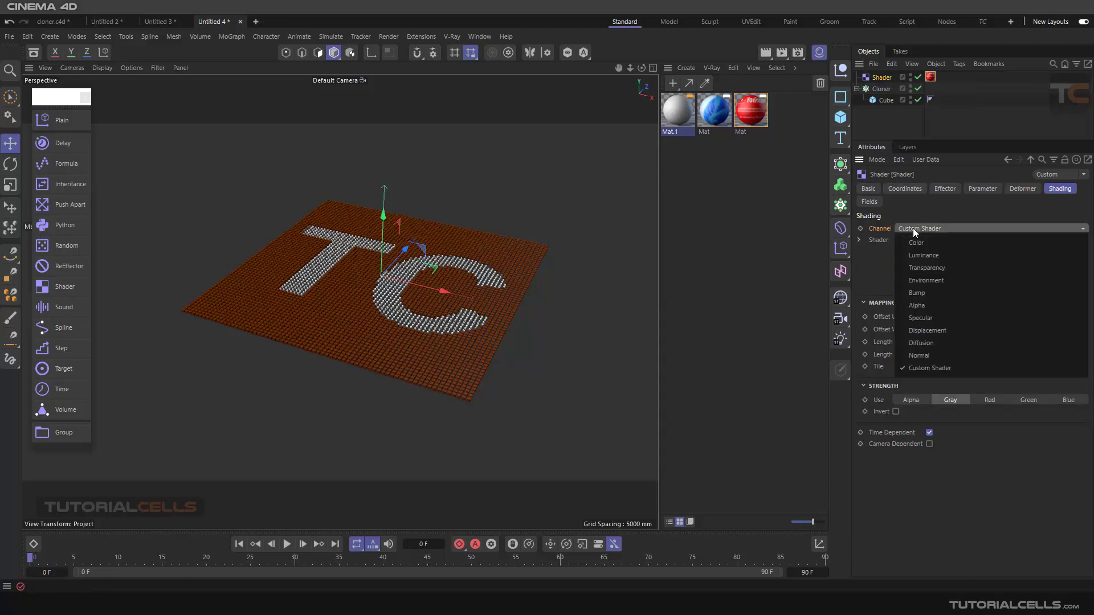
click(914, 242)
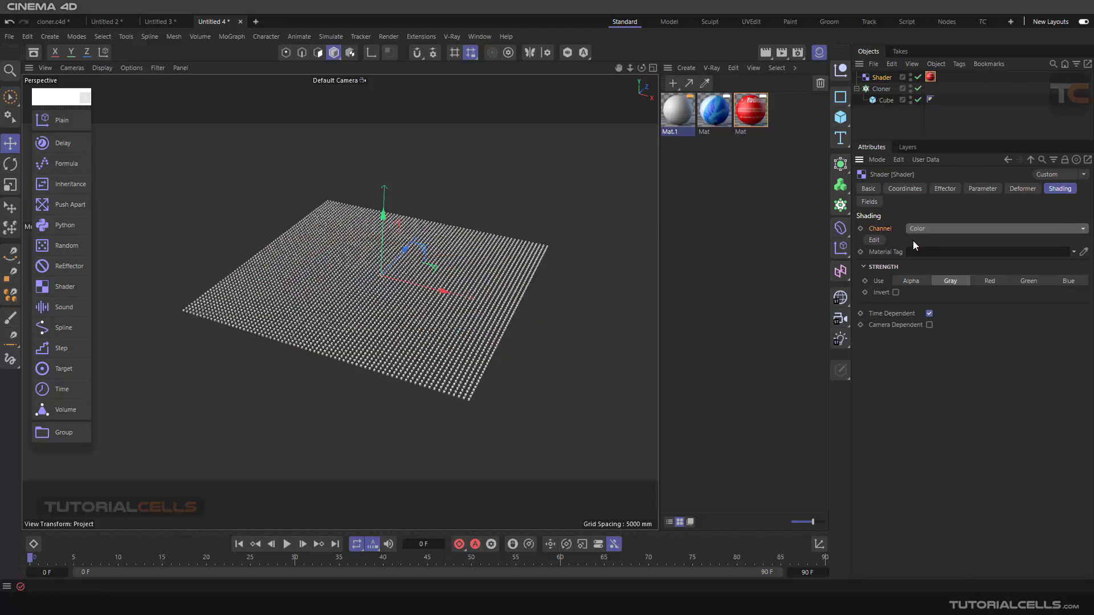
drag(931, 77, 941, 252)
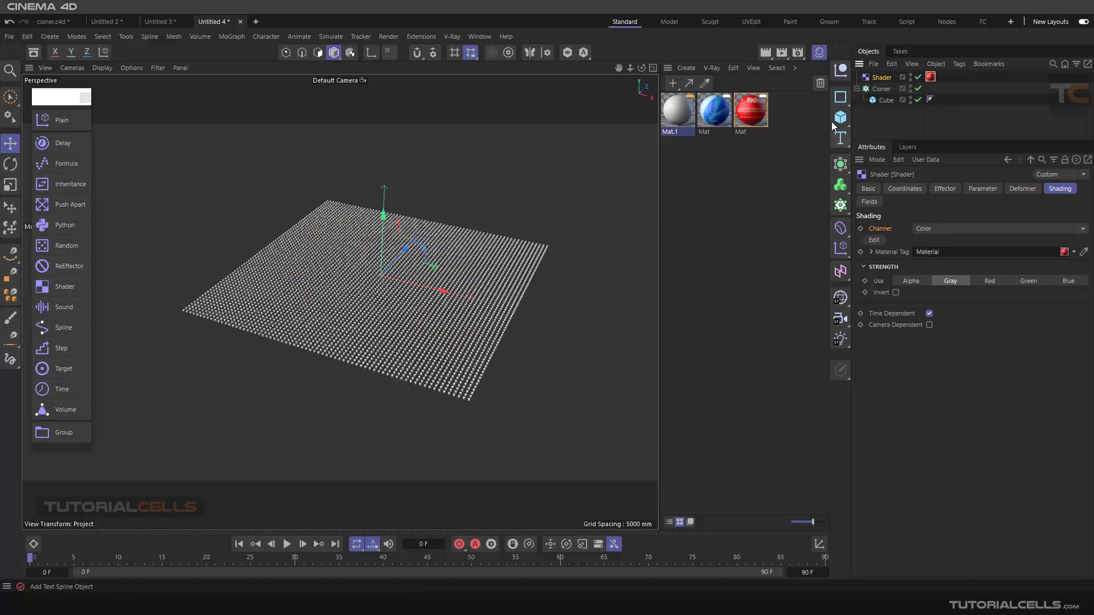
click(820, 55)
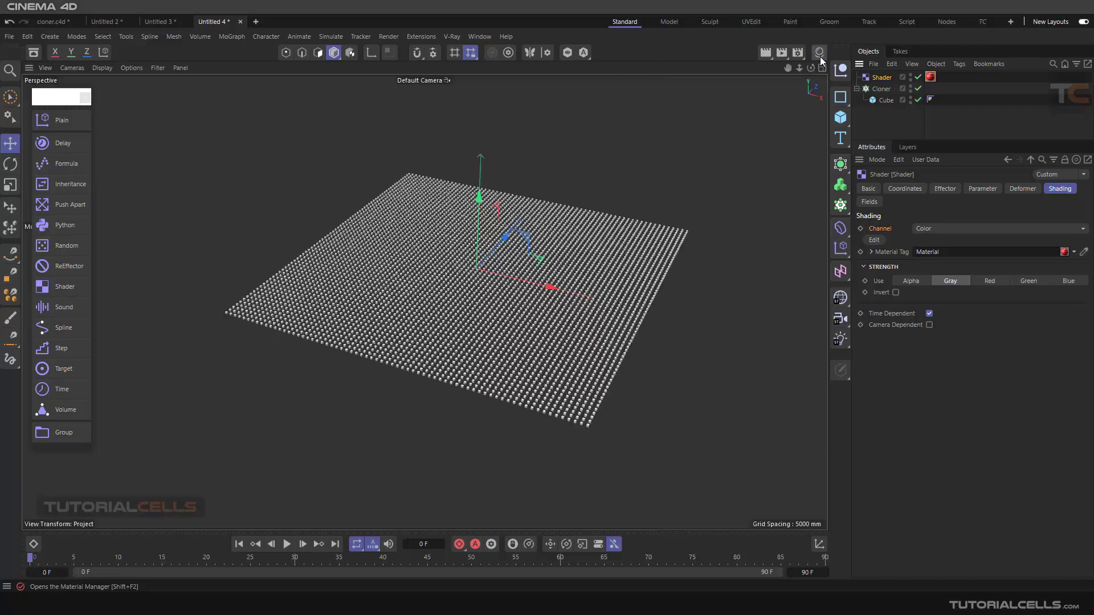
Step: Delete the material tag from the Shader effector and set its channel back to Custom Shader
click(931, 77)
key(Delete)
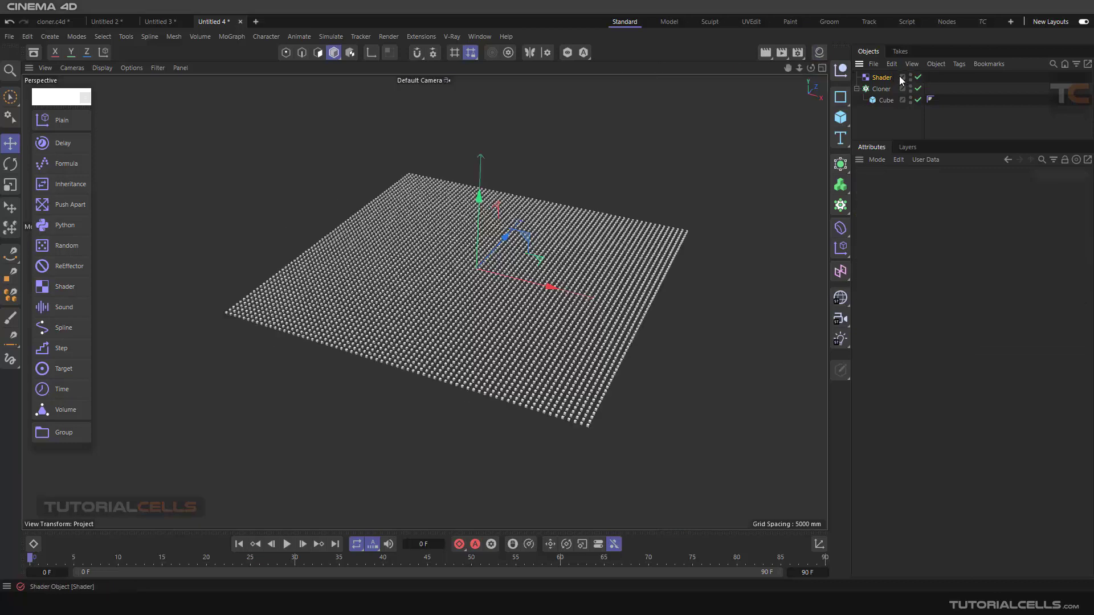
click(881, 89)
click(882, 78)
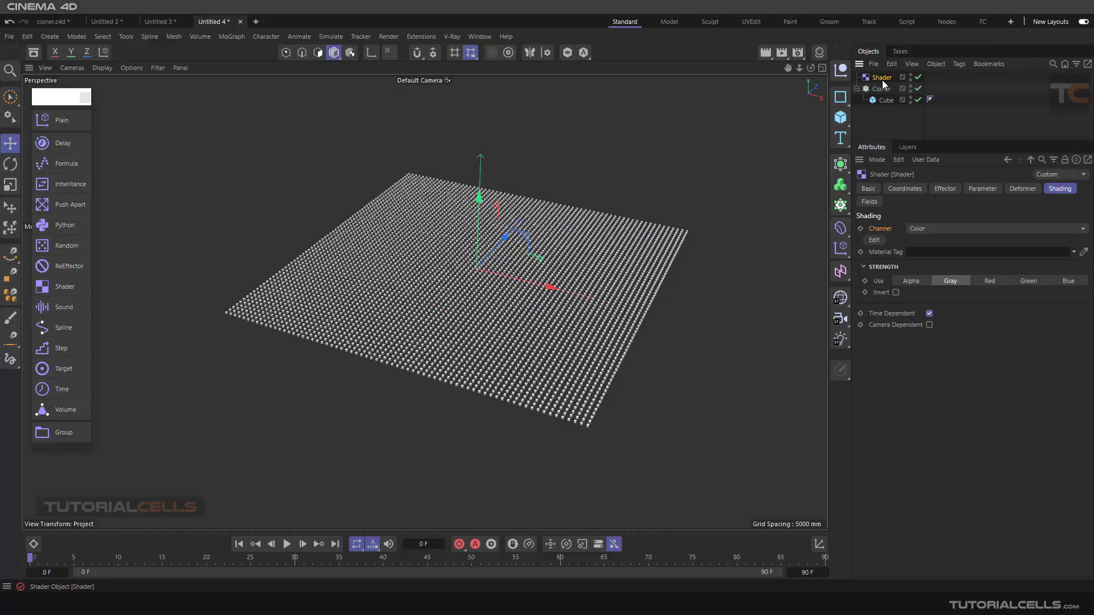
click(918, 229)
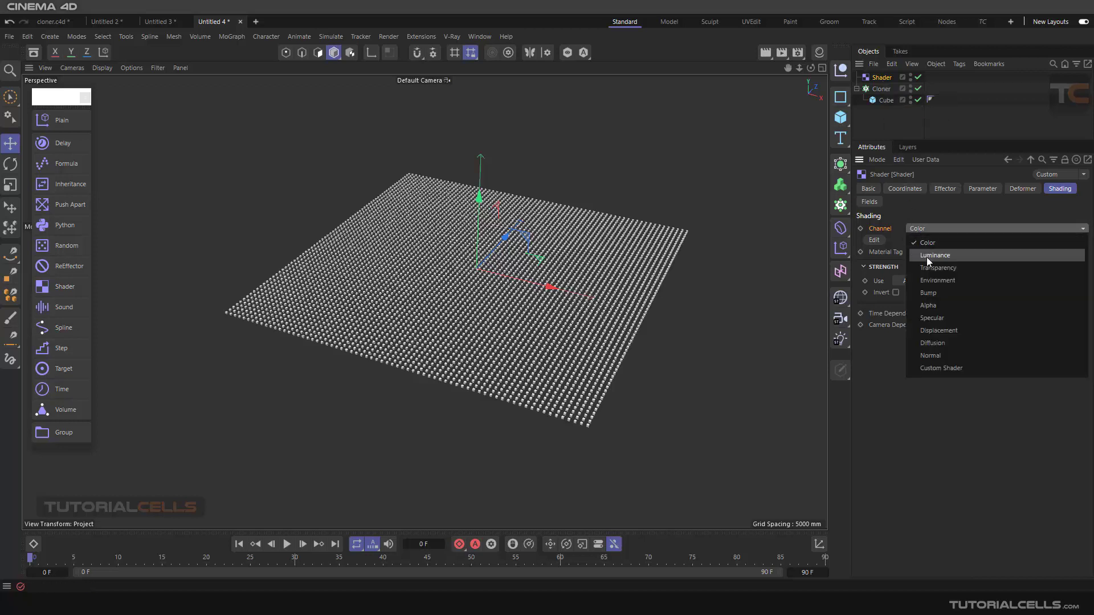
click(934, 367)
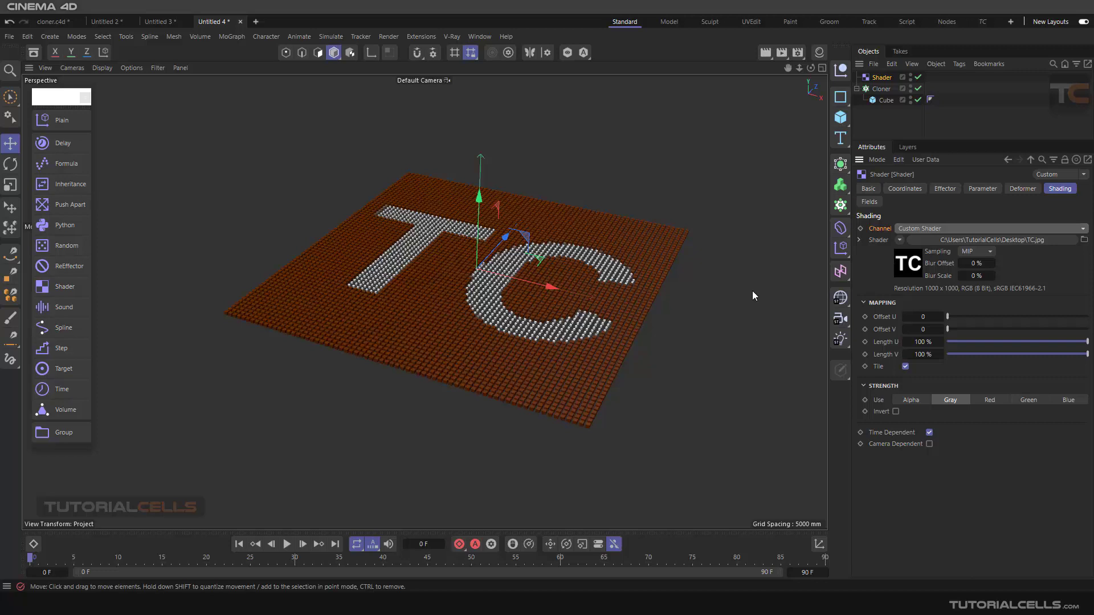
Step: Review the shader types available for the custom shader slot, including the Bitmaps, Effects, MoGraph and Surfaces groups
click(980, 188)
click(1054, 188)
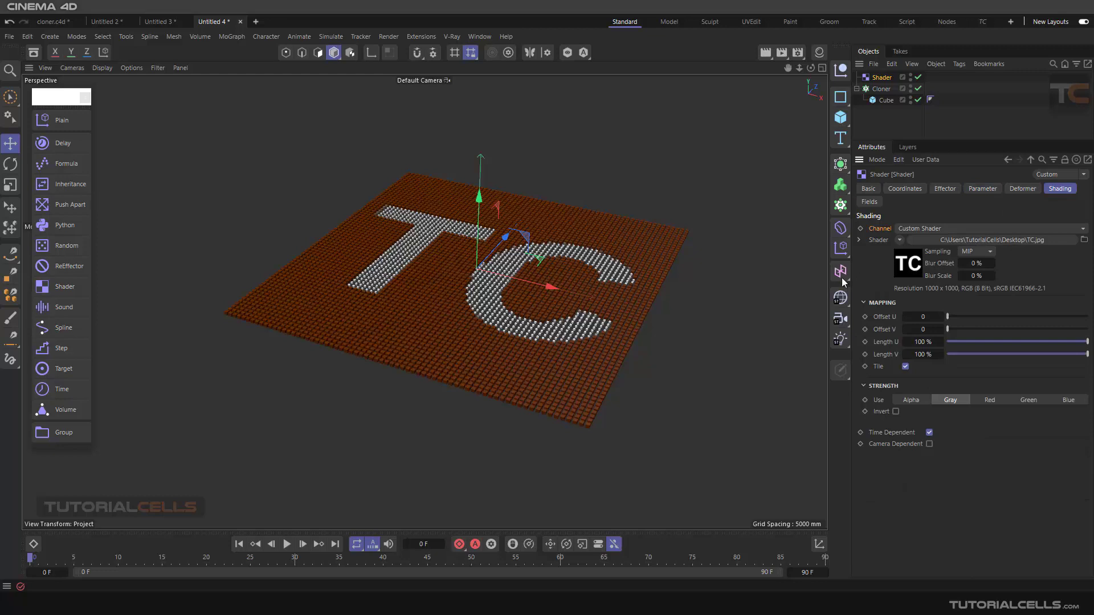
click(899, 243)
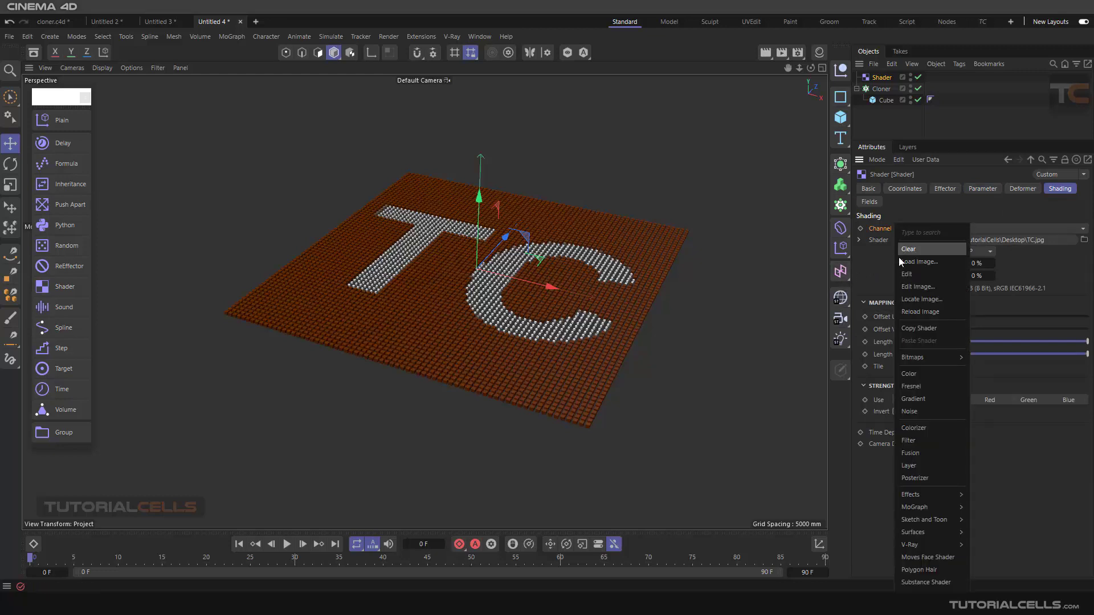
mouse_move(919, 360)
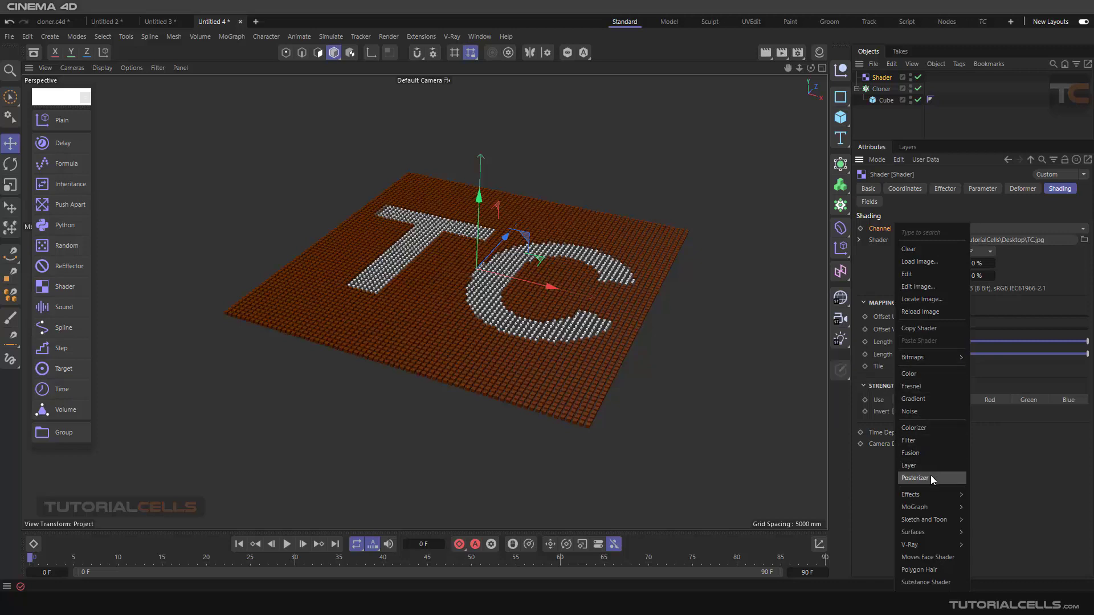
mouse_move(930, 495)
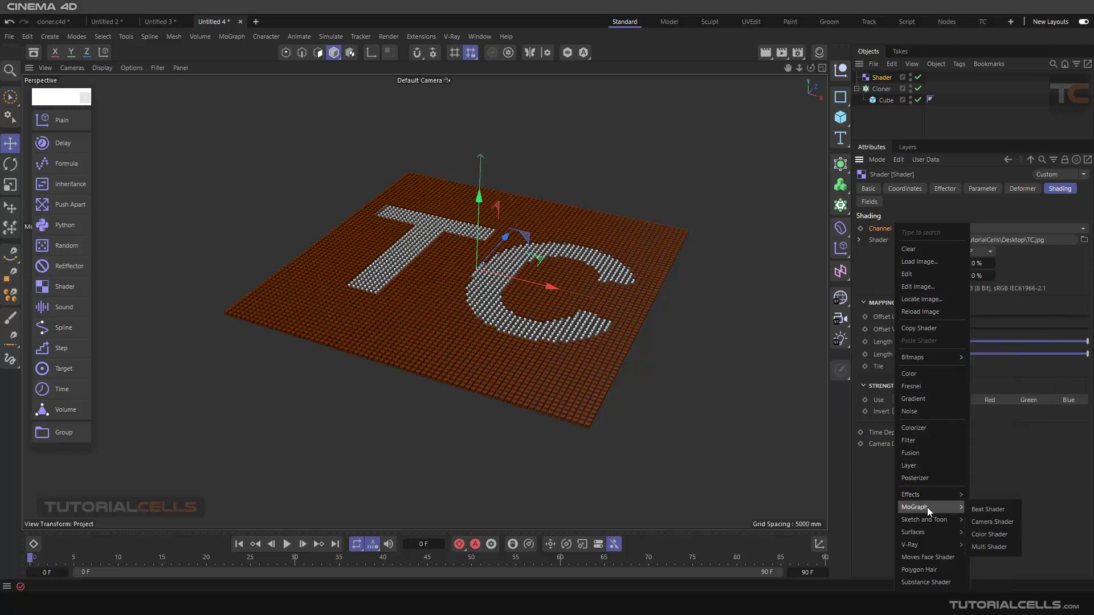
mouse_move(928, 532)
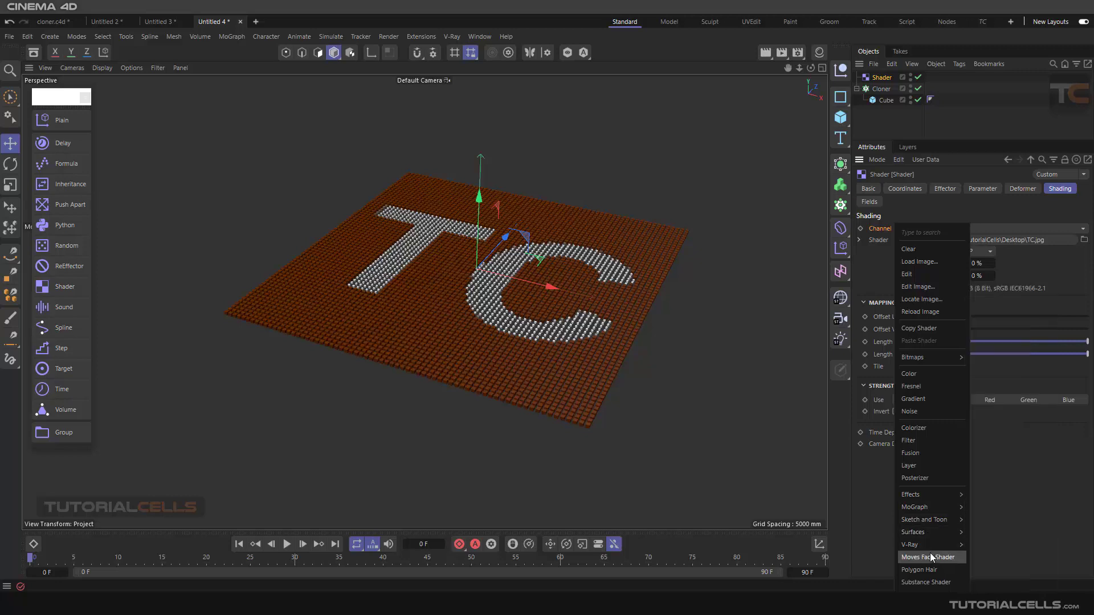
click(1009, 513)
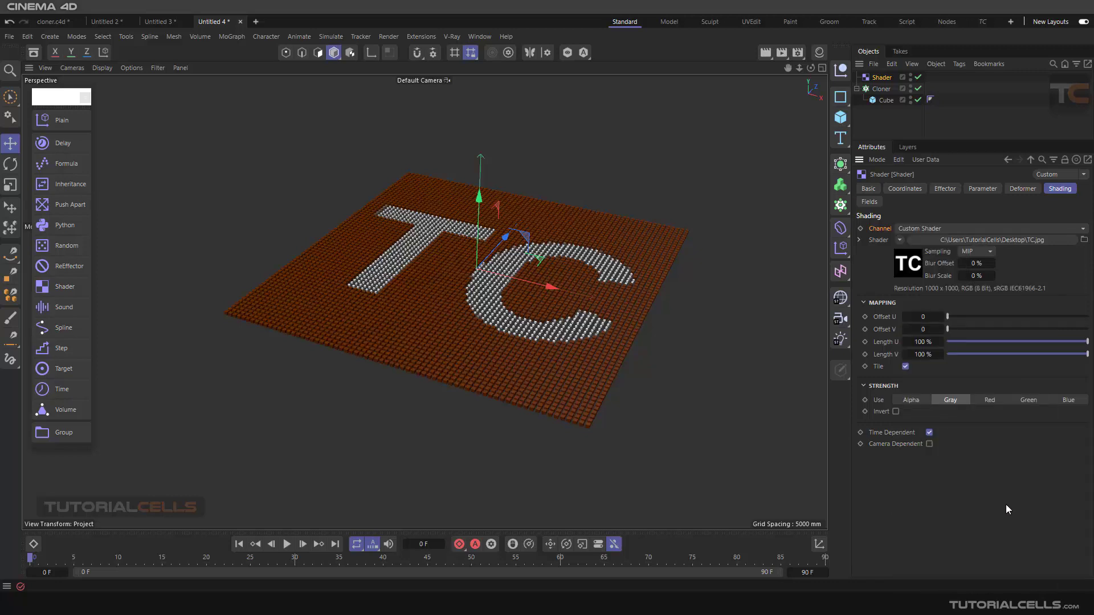